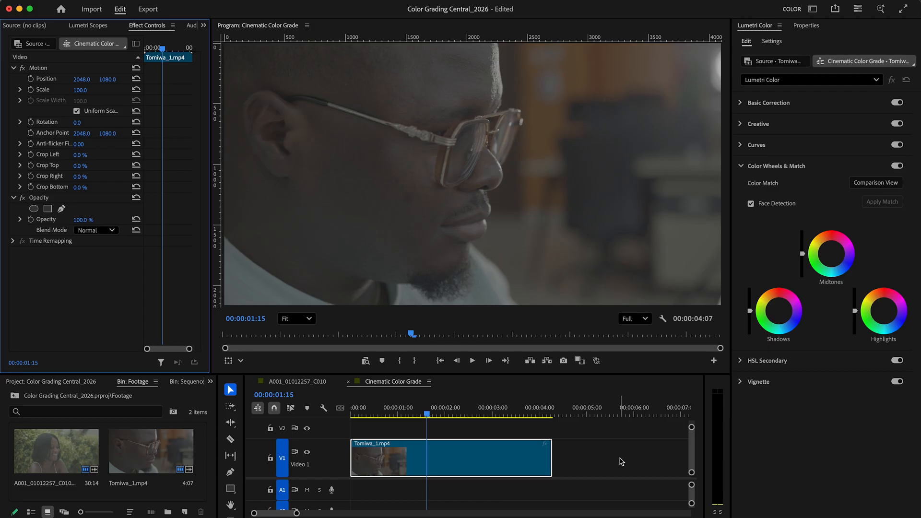
Step: Select the Tomiwa_1.mp4 clip in the timeline and apply the ALEXA_Default_LogC2Rec709 input LUT in Lumetri Basic Correction
click(622, 462)
click(483, 460)
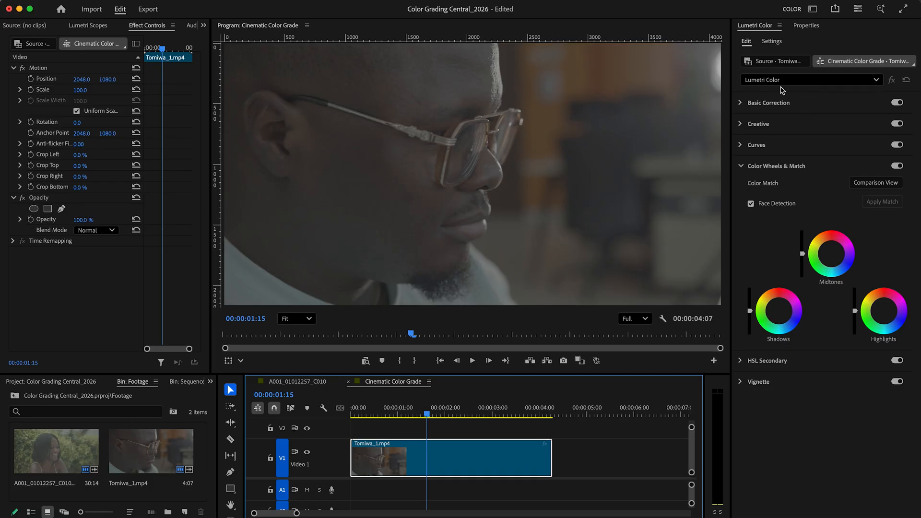
click(745, 104)
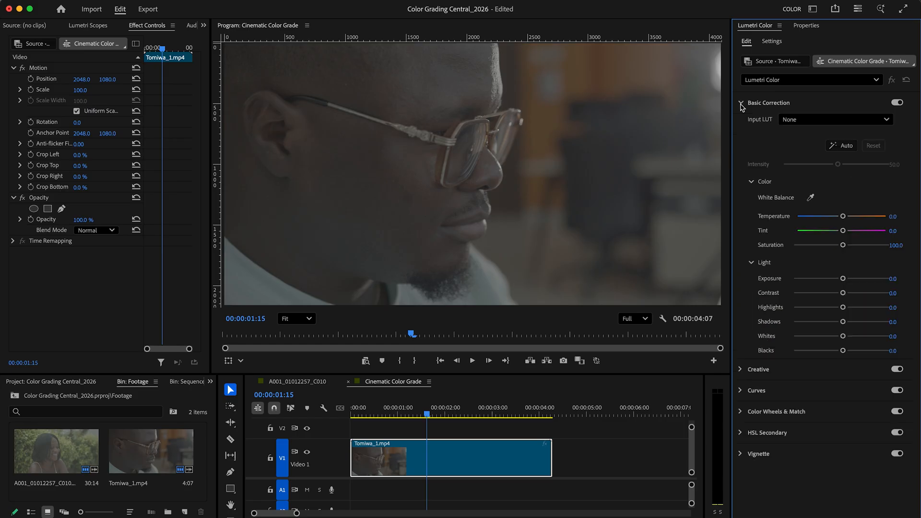
click(859, 122)
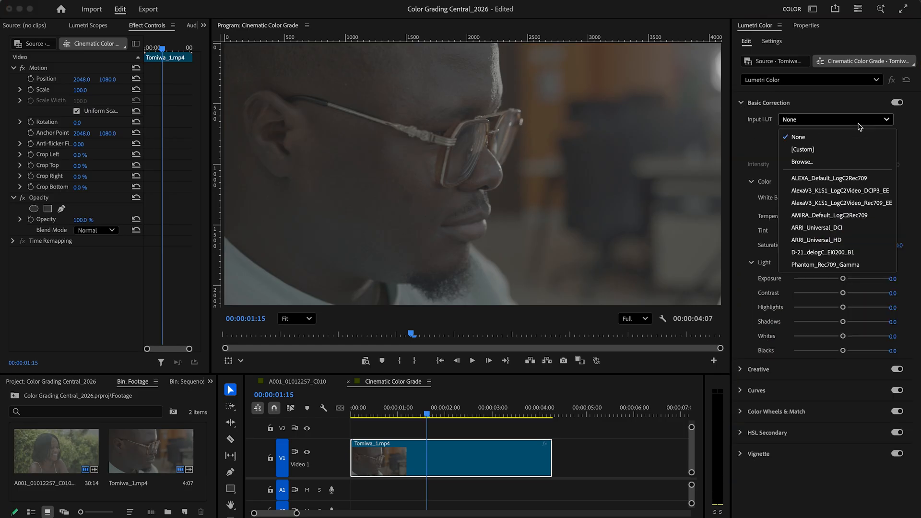
click(869, 179)
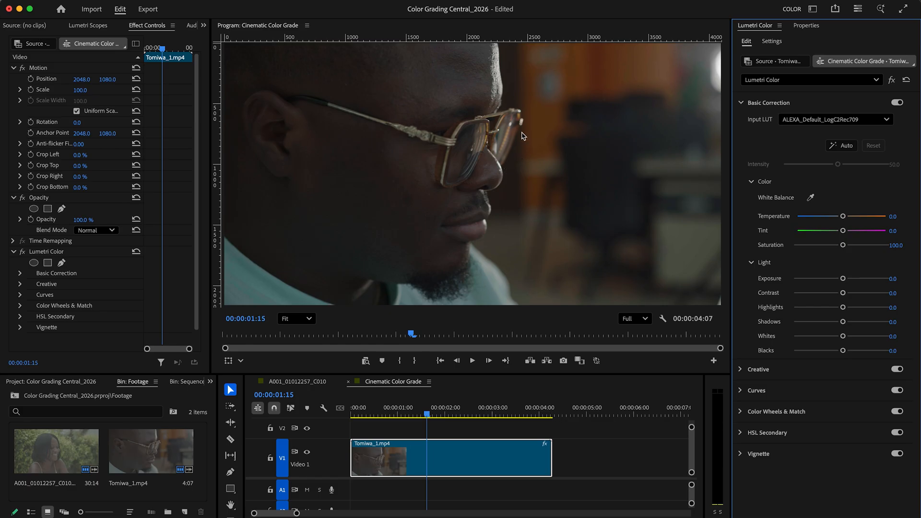
Step: Rename the clip's Lumetri Color effect to "Rec 709"
click(65, 255)
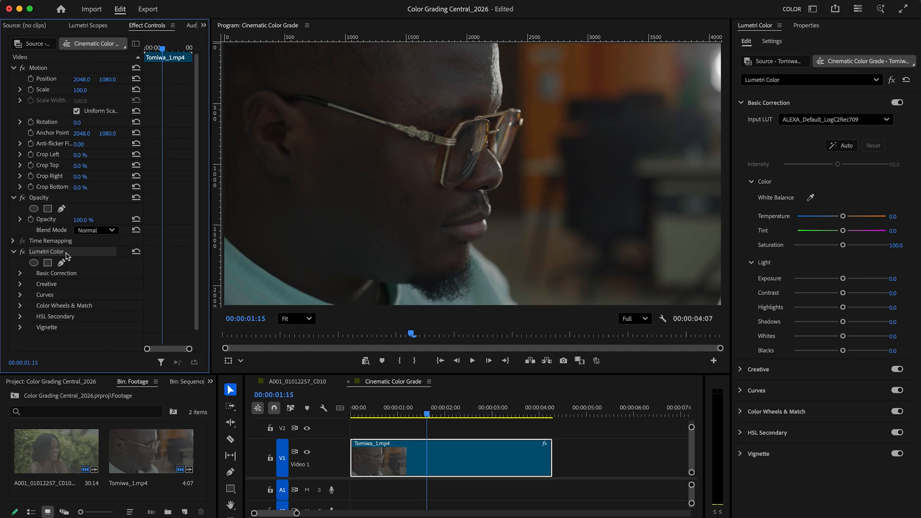
right_click(67, 257)
click(66, 252)
right_click(68, 255)
click(77, 264)
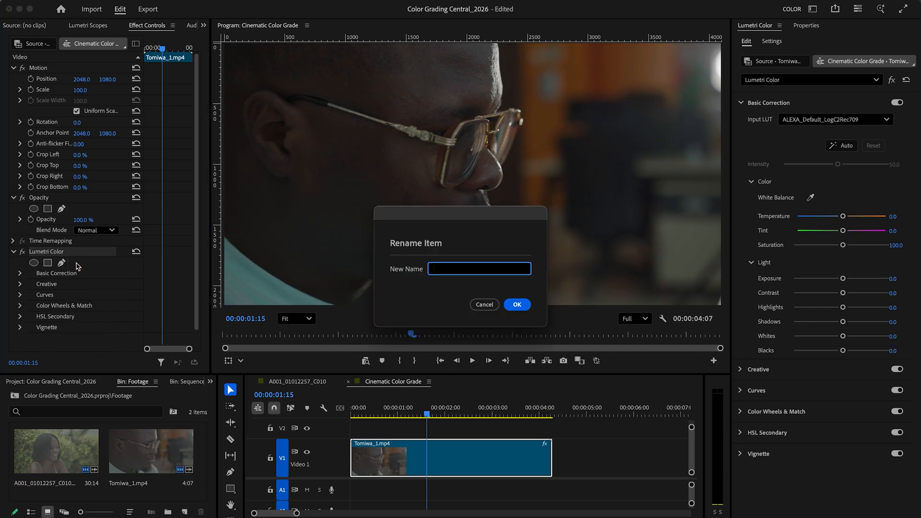
text(Rec 709)
key(Return)
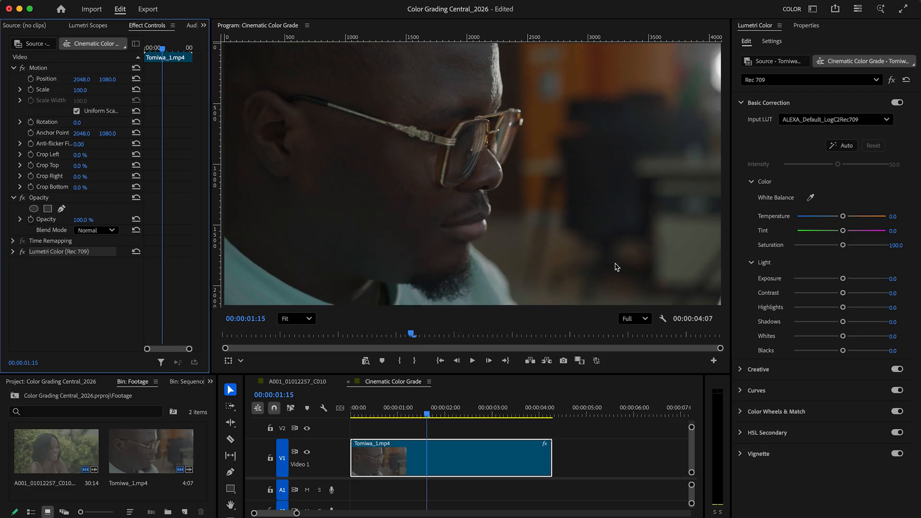
Step: Add a second Lumetri Color effect to the clip and rename it "BASIC COLOR"
click(865, 80)
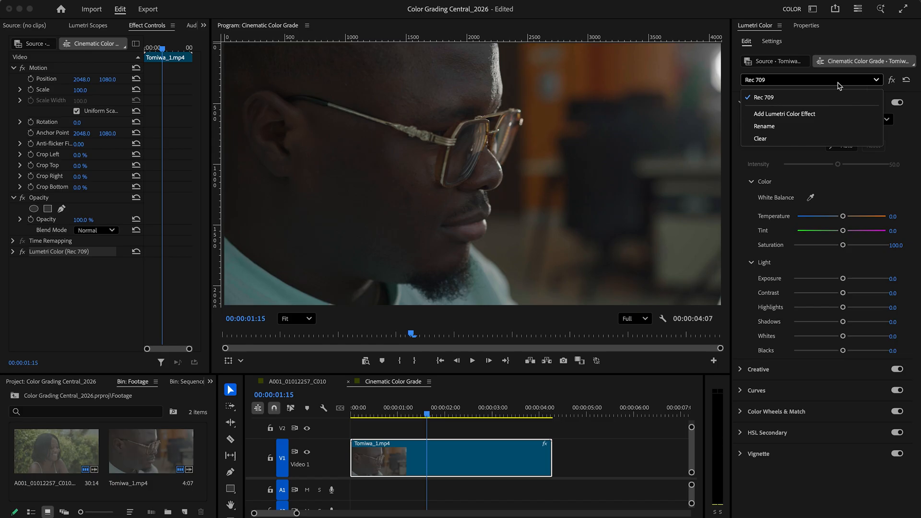
click(812, 115)
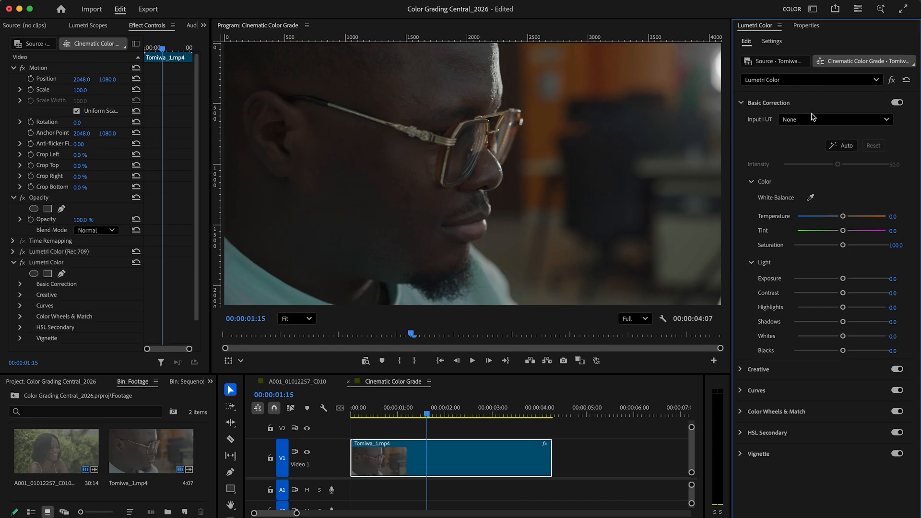
right_click(62, 266)
click(69, 273)
text(BASIC COLOR)
click(438, 269)
text(A)
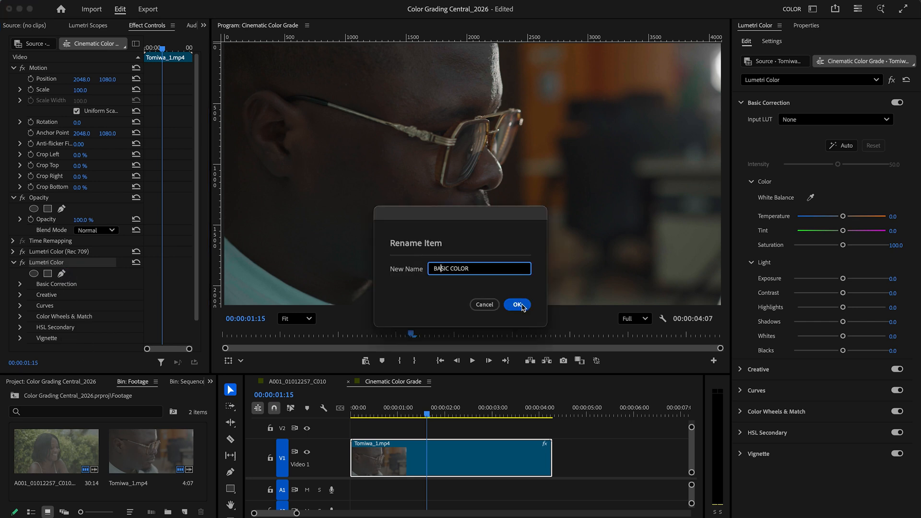
click(518, 305)
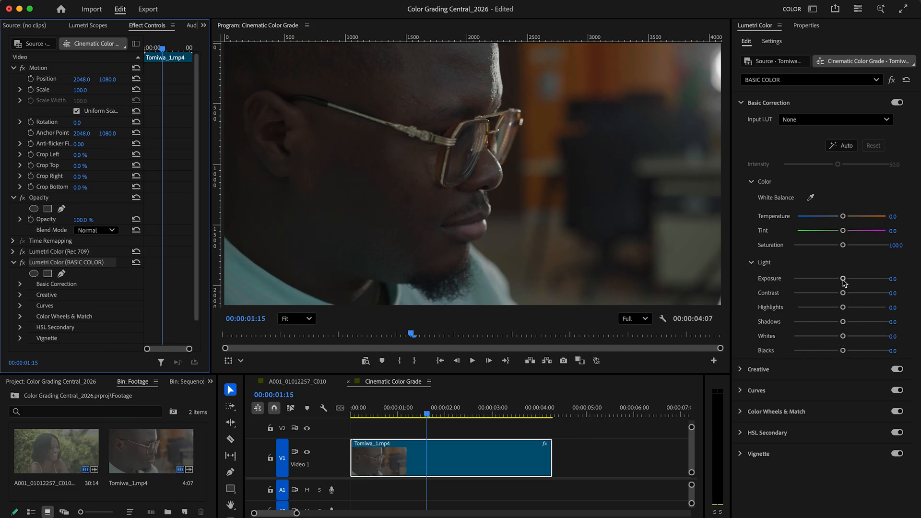
Step: Set BASIC COLOR's exposure to -0.4, contrast 24.9, highlights 29.5, shadows -22.5, whites 14.5 and blacks -5.2
drag(843, 279, 839, 281)
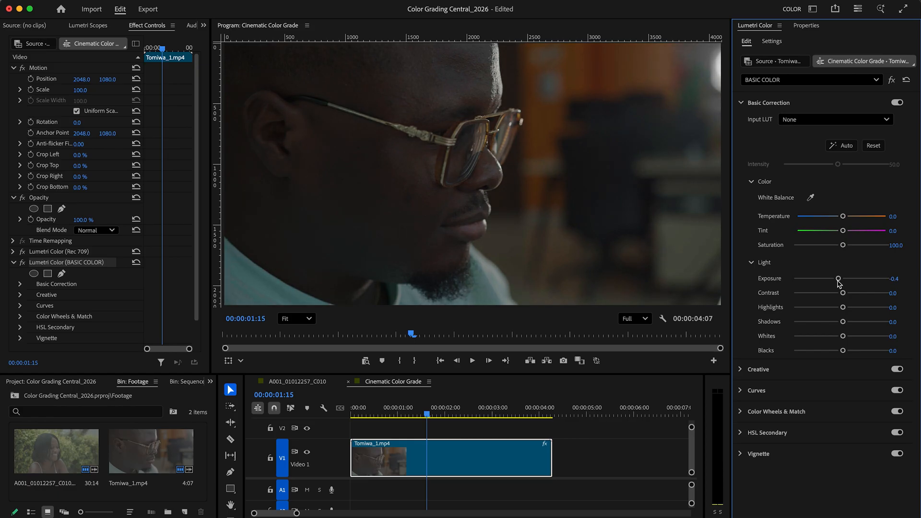
mouse_move(844, 295)
mouse_down()
mouse_move(853, 294)
mouse_move(854, 309)
mouse_up()
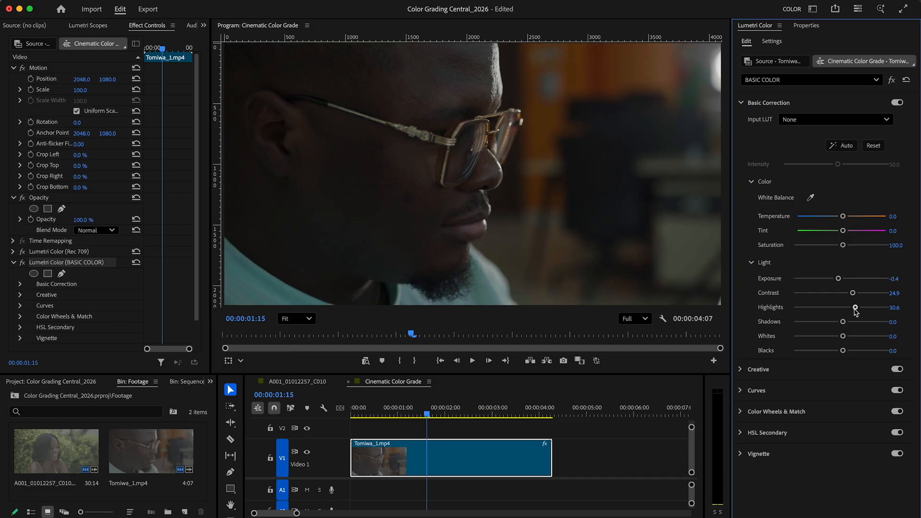
drag(844, 323, 839, 353)
Step: Sample white balance from the bright background light, then set the temperature to -5.2 and saturation to 102.9
click(812, 202)
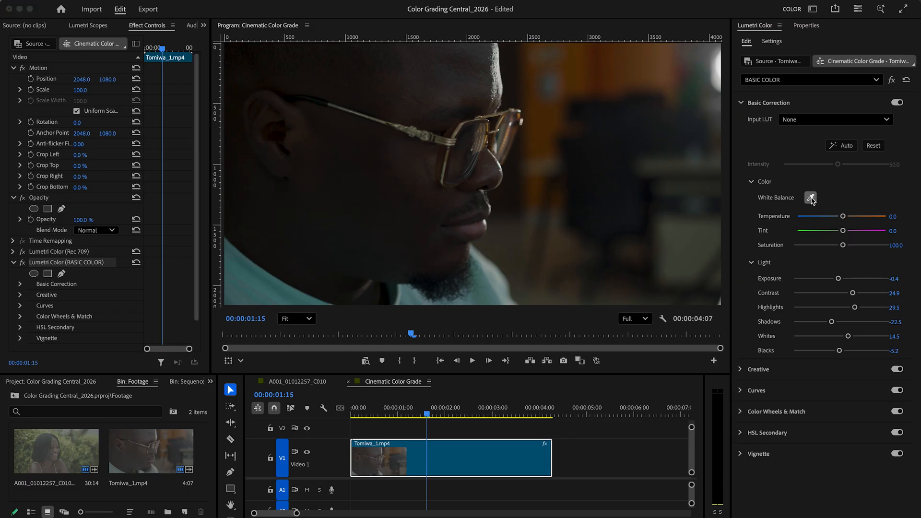
click(719, 76)
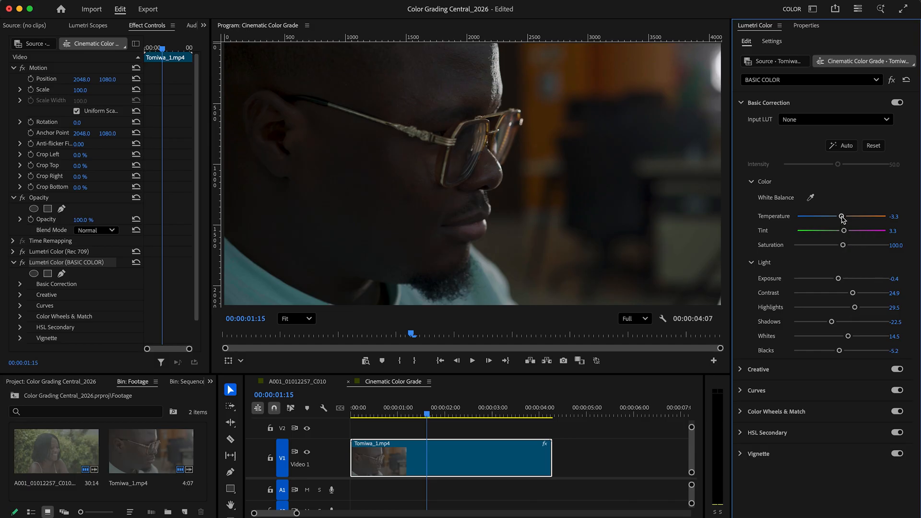
drag(842, 217, 840, 217)
drag(843, 246, 844, 248)
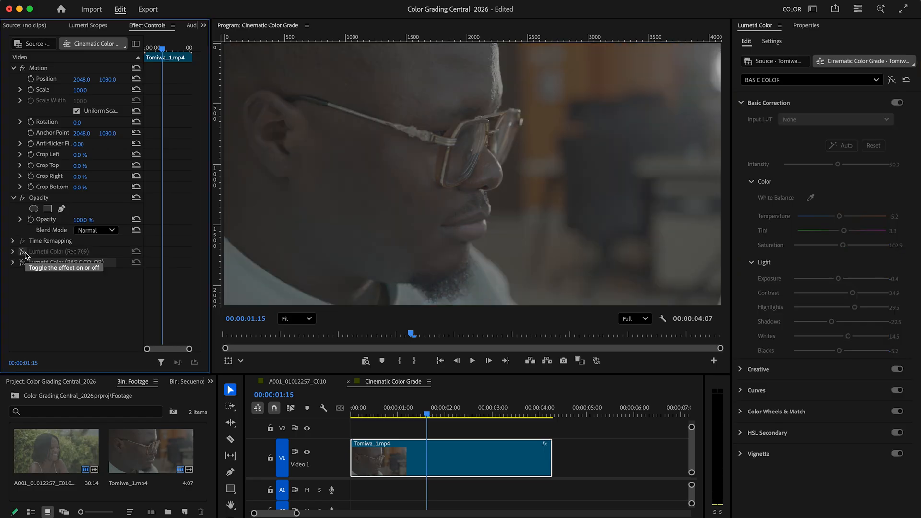
Step: Switch the Rec 709 and BASIC COLOR effects back on, one after the other, to compare the grade
click(24, 252)
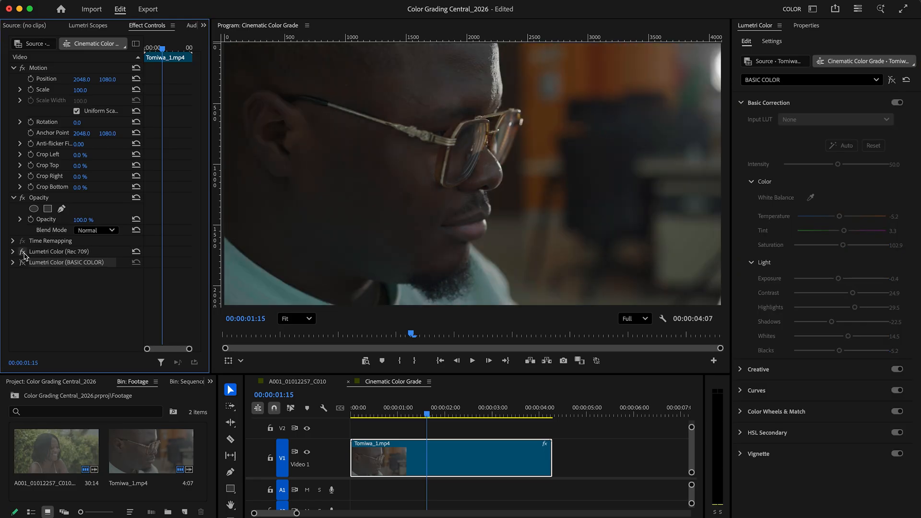
click(23, 264)
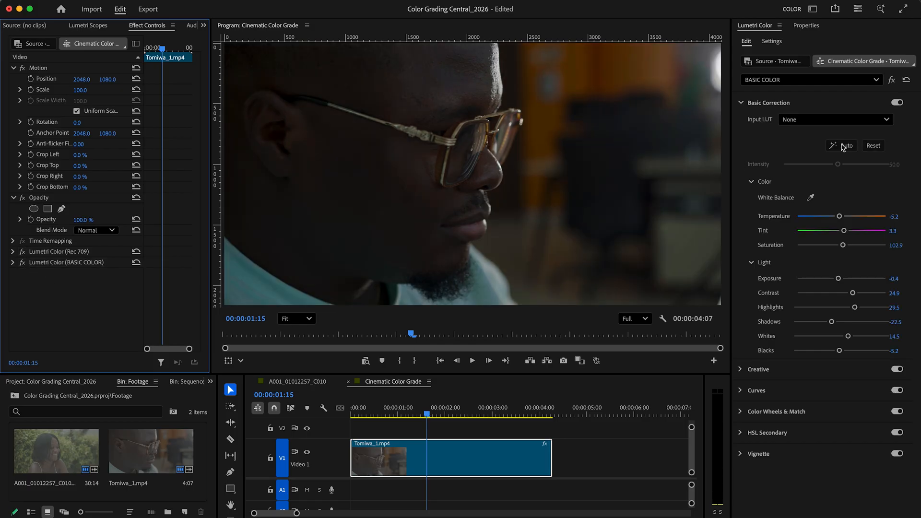
Step: Add a third Lumetri Color effect to the clip and rename it "CURVES"
click(859, 80)
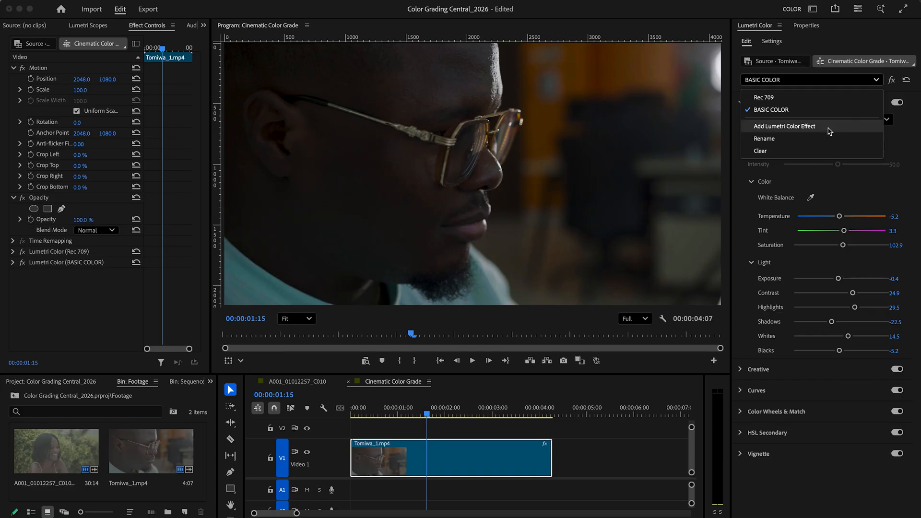
click(830, 131)
right_click(60, 274)
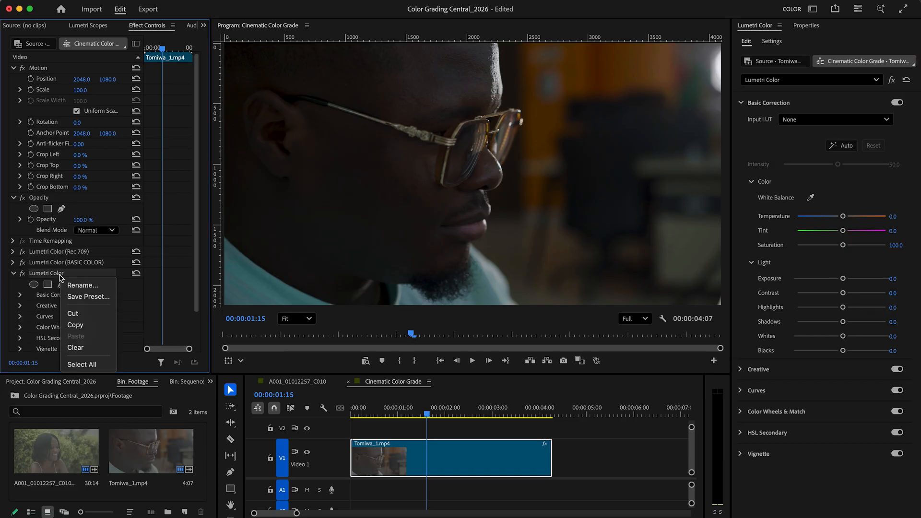
click(91, 288)
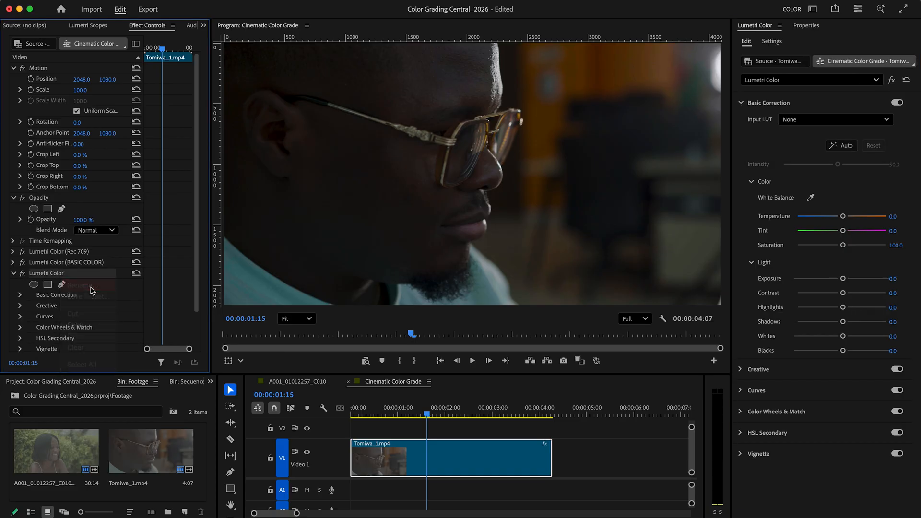
text(CURVES)
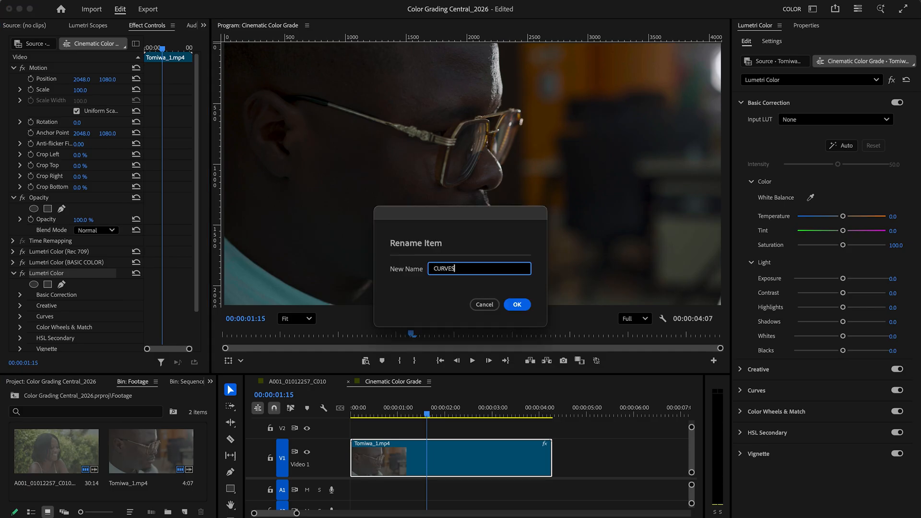
click(518, 300)
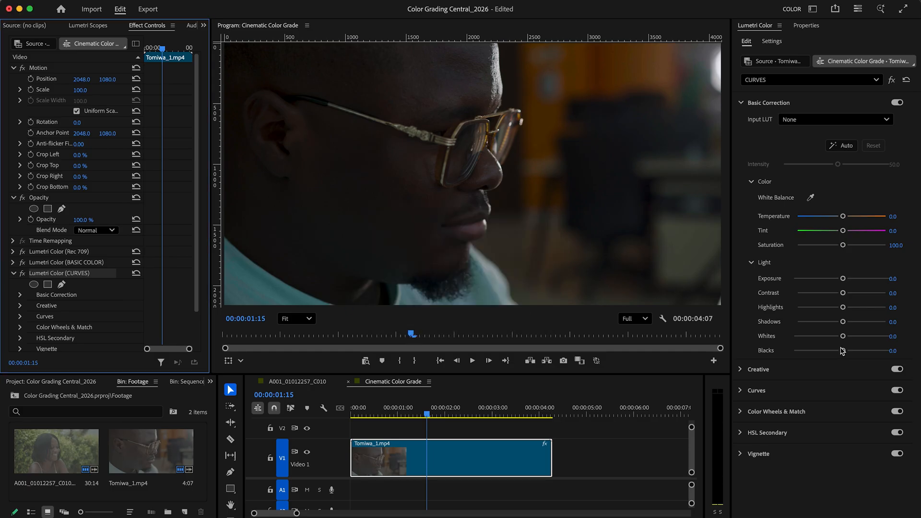
Step: Shape the CURVES effect's master RGB curve into a slight S, lowering a shadow point and raising a highlight point
click(744, 391)
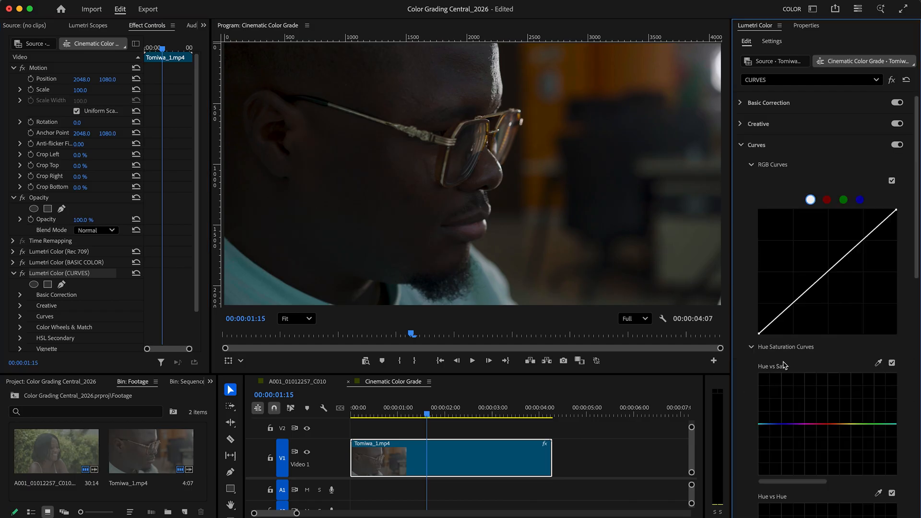
click(784, 312)
drag(785, 311, 785, 313)
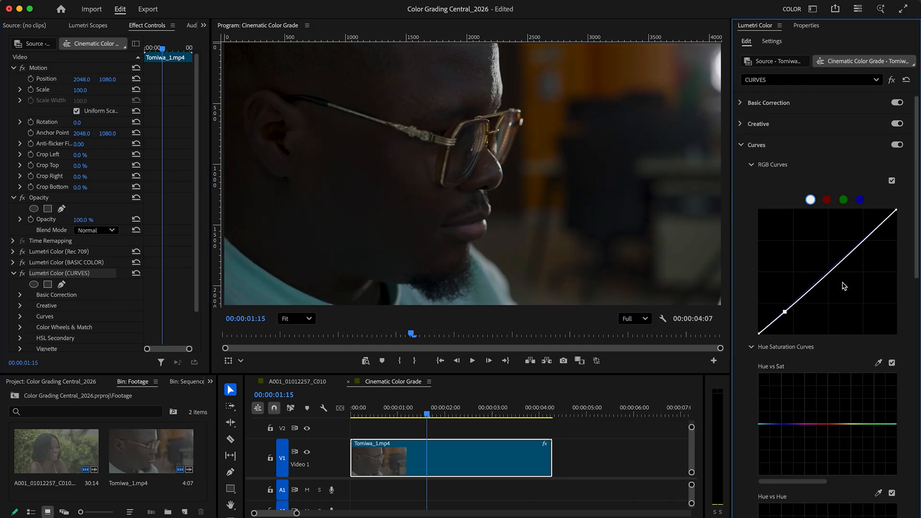
click(864, 241)
drag(864, 242, 864, 239)
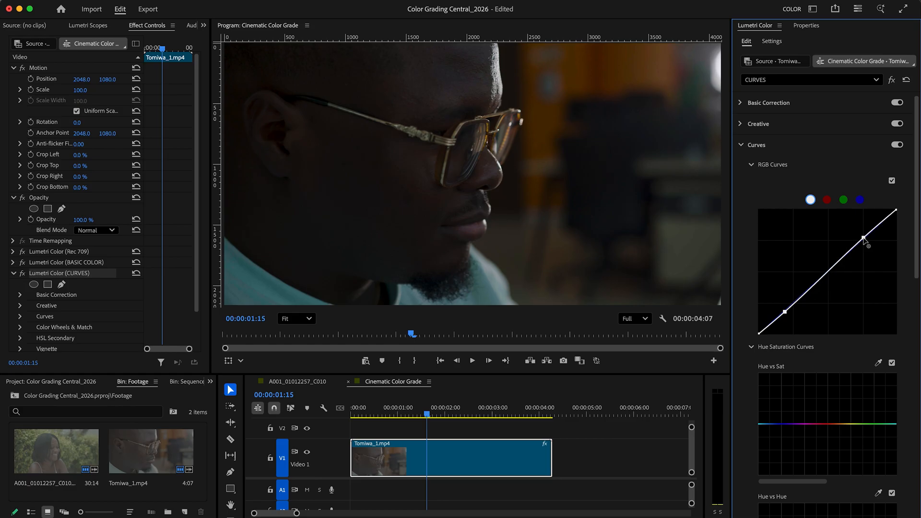
click(14, 273)
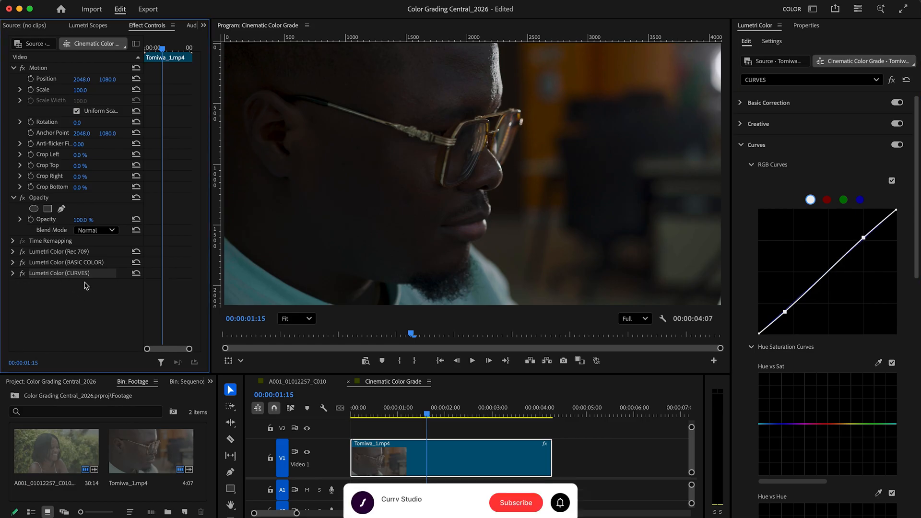
Step: Add a fourth Lumetri Color effect to the clip and rename it "SKIN"
click(863, 82)
click(831, 140)
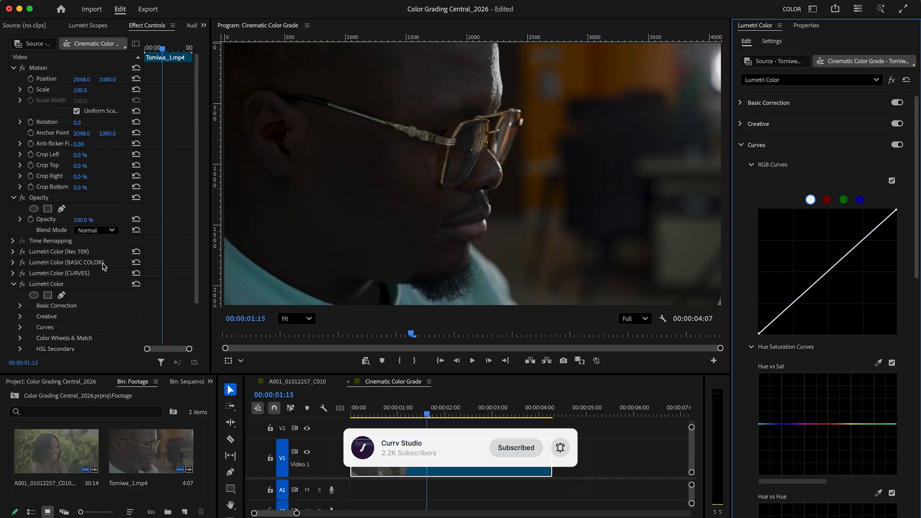
right_click(59, 289)
click(86, 298)
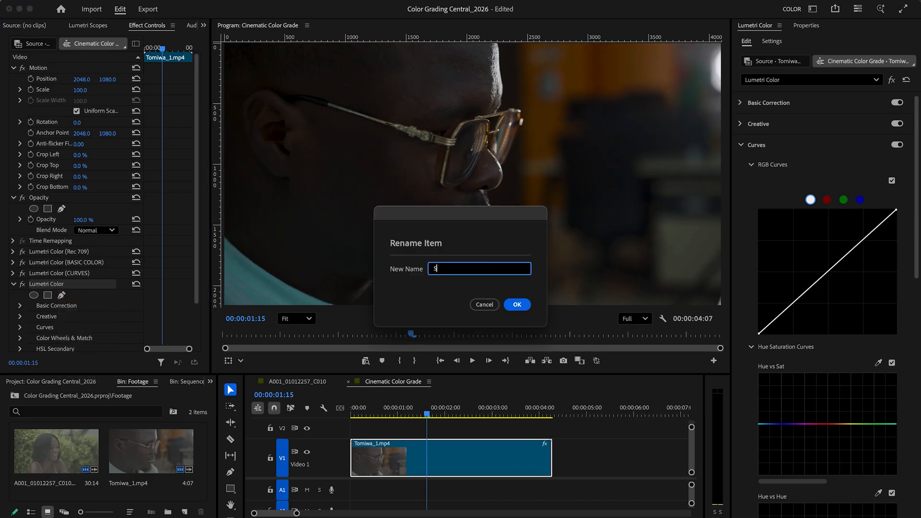
text(SKIN)
click(518, 304)
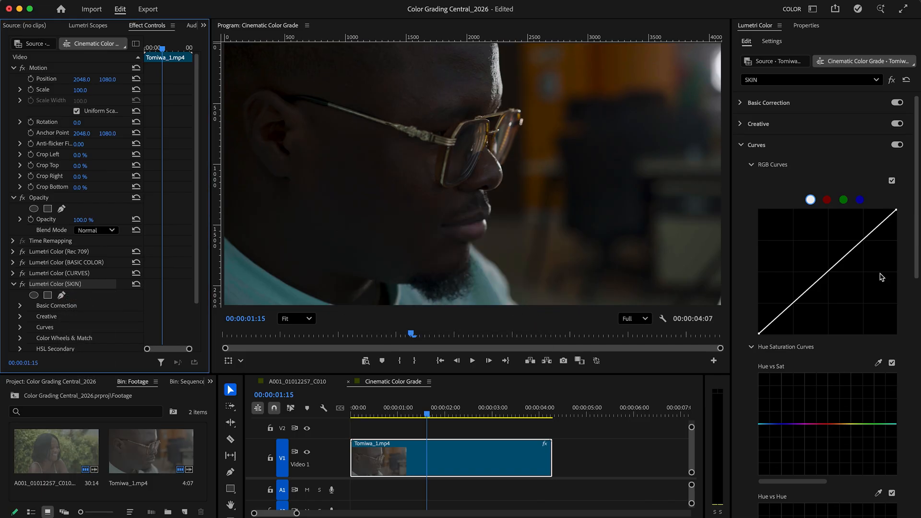
Step: In the SKIN effect's HSL Secondary, sample the skin on the man's forehead as the key color
click(740, 145)
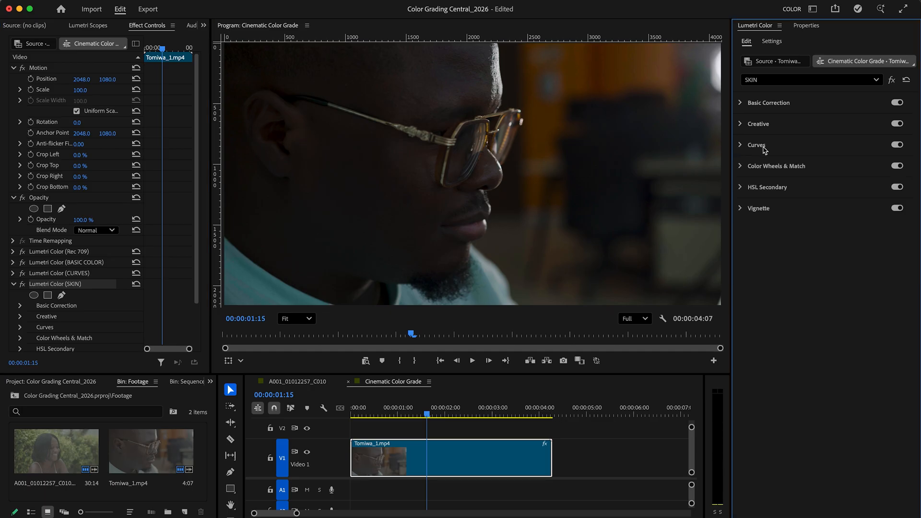
click(875, 80)
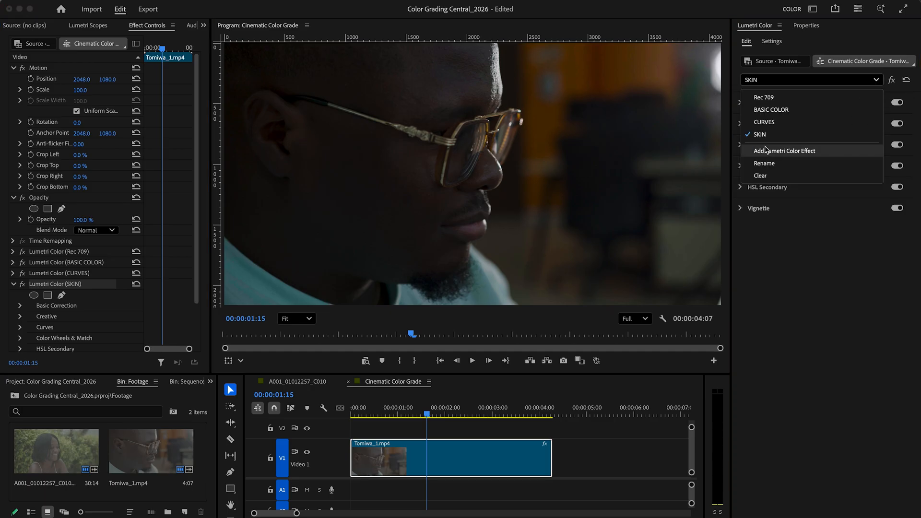
click(813, 136)
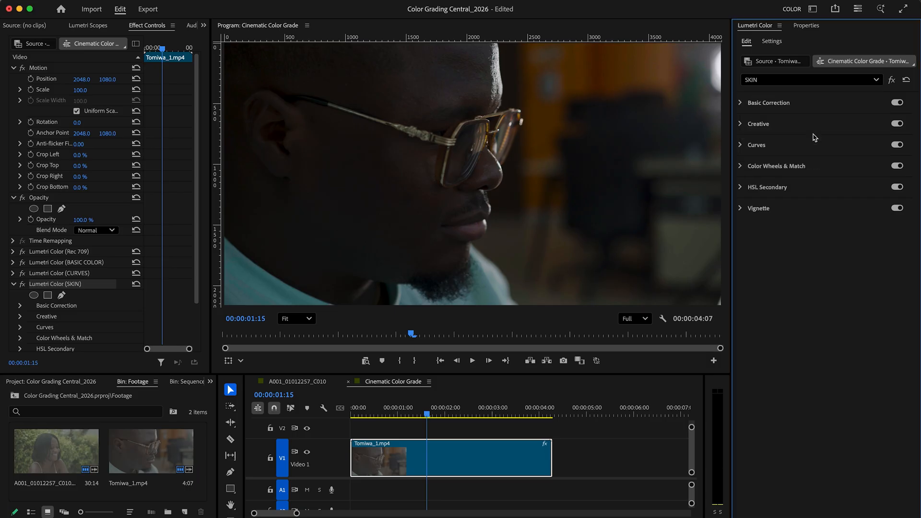
click(742, 191)
click(811, 223)
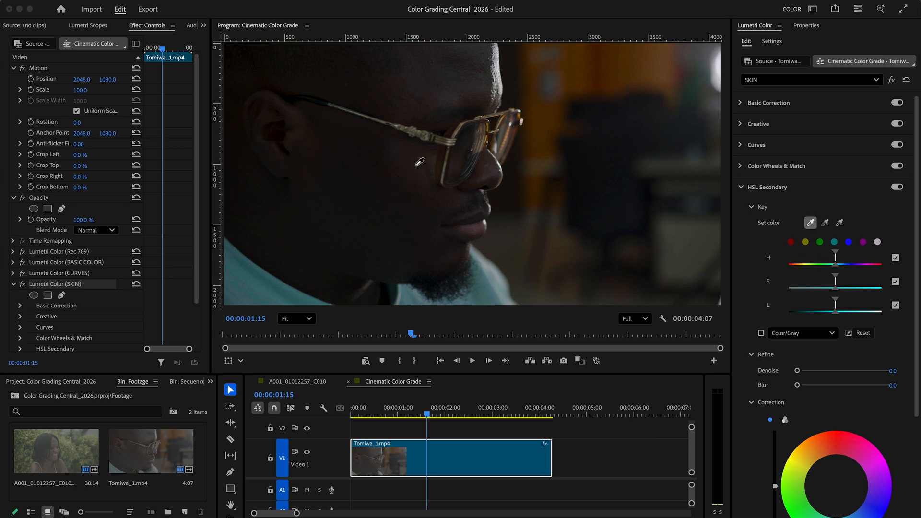
click(451, 96)
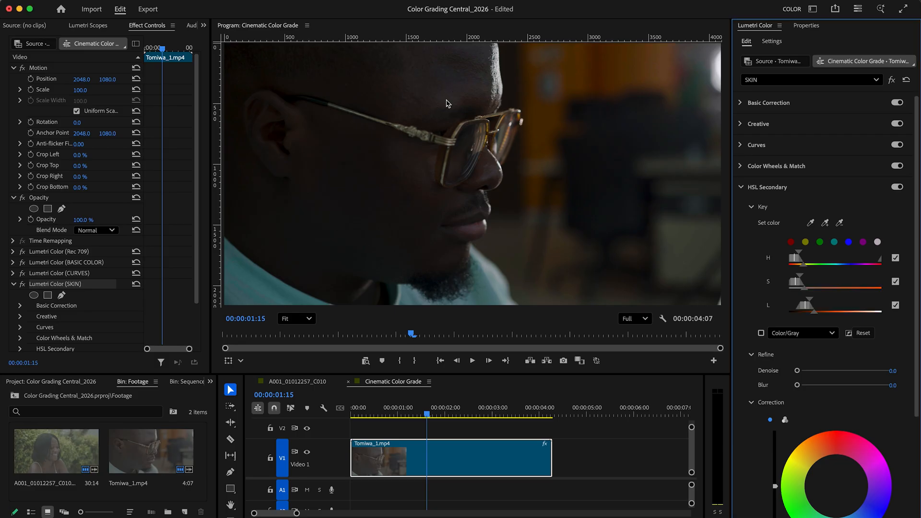
Step: Show the key mask in Color/Gray and add several skin samples from the man's jaw and cheek to the key
click(762, 333)
click(762, 333)
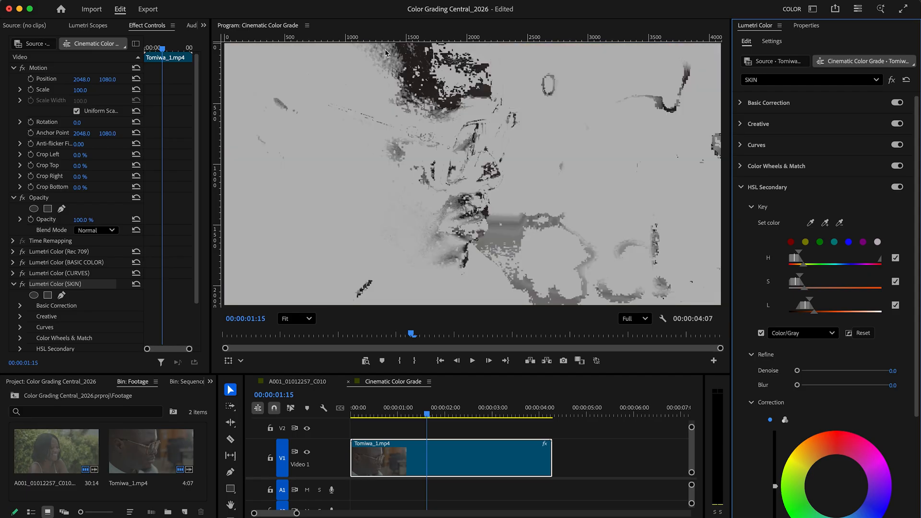
click(826, 223)
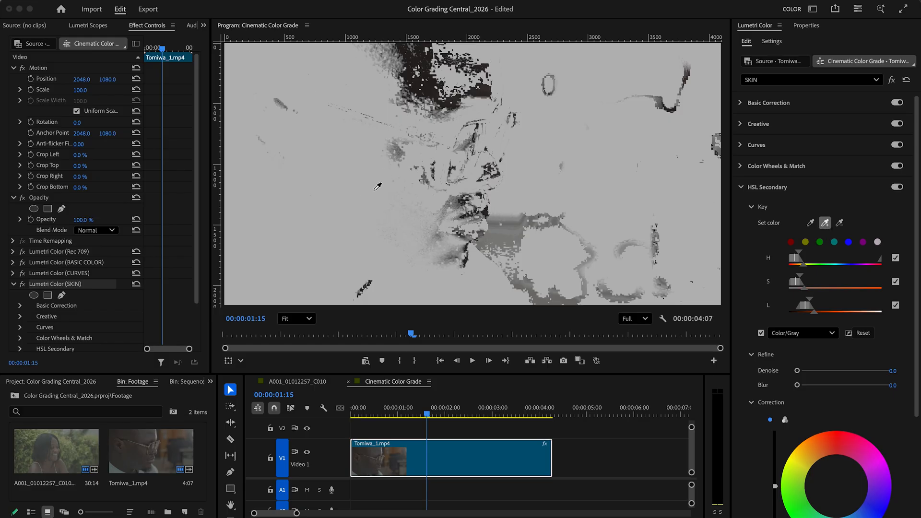
click(389, 198)
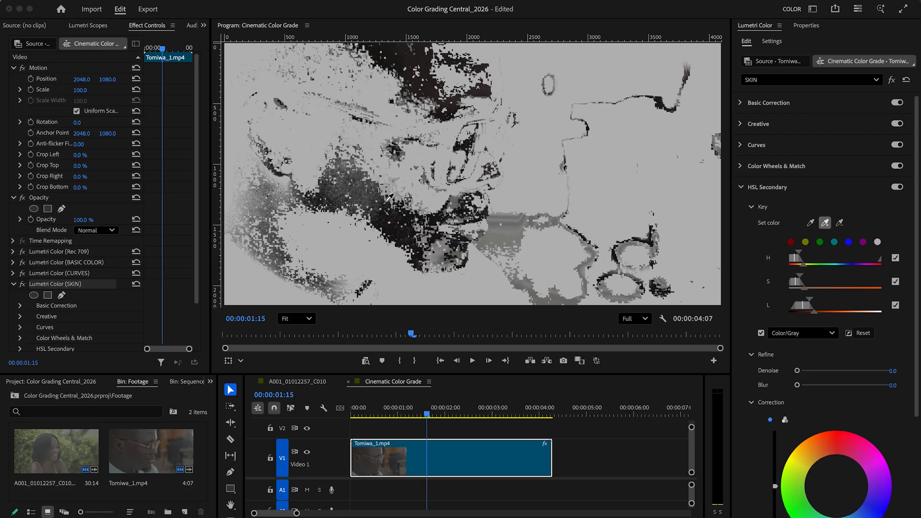
click(382, 197)
click(374, 189)
click(376, 171)
click(381, 163)
click(387, 150)
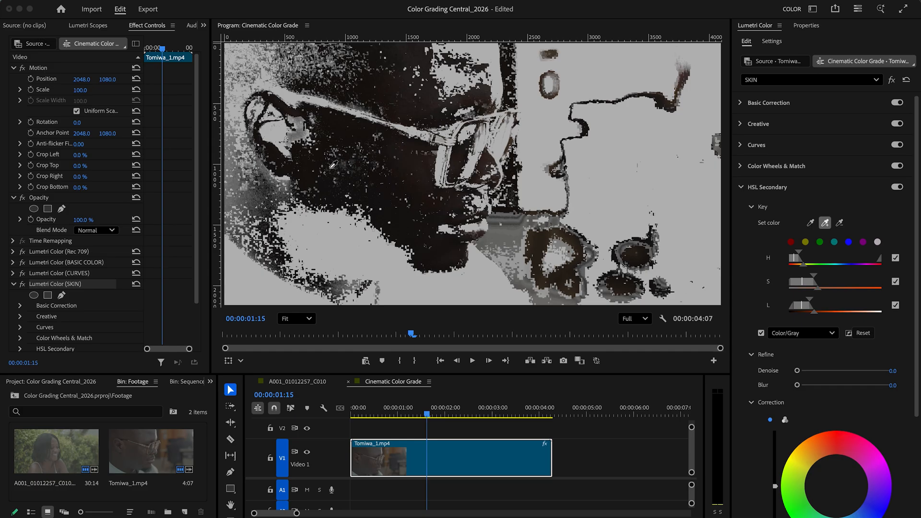
Step: Add skin samples from behind the jaw and along the neck to the key, and hide the mask
click(309, 184)
click(289, 197)
click(283, 198)
click(275, 201)
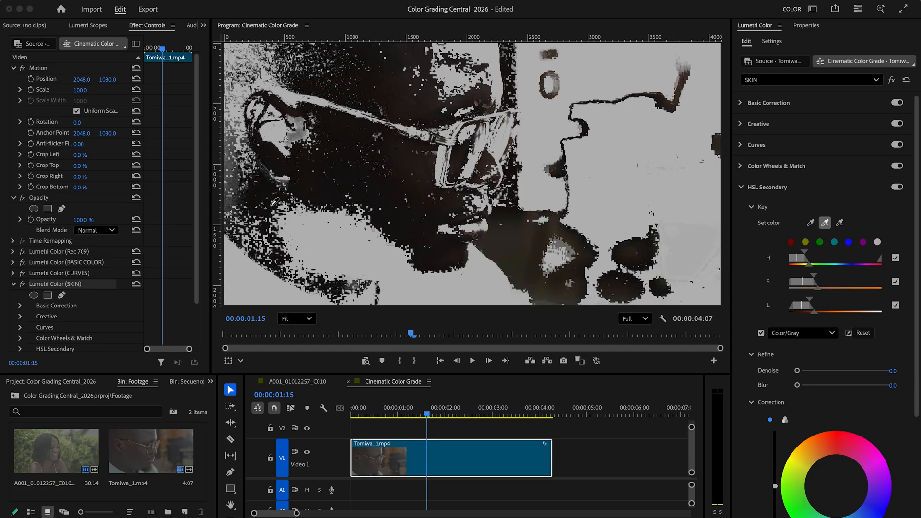
click(262, 229)
click(238, 217)
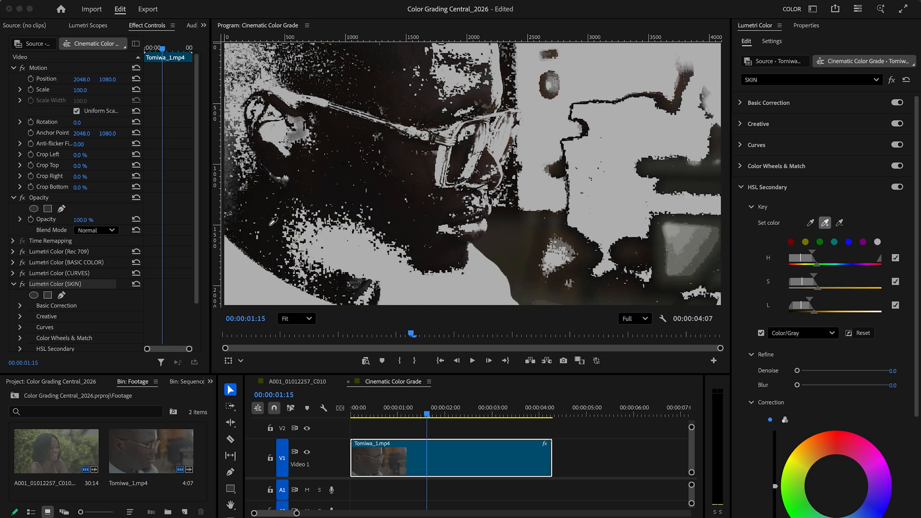
key(Escape)
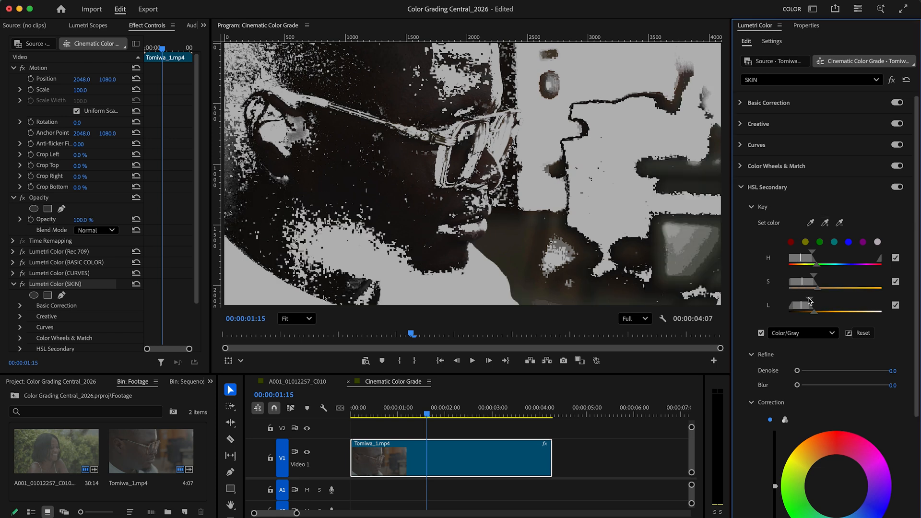
click(761, 334)
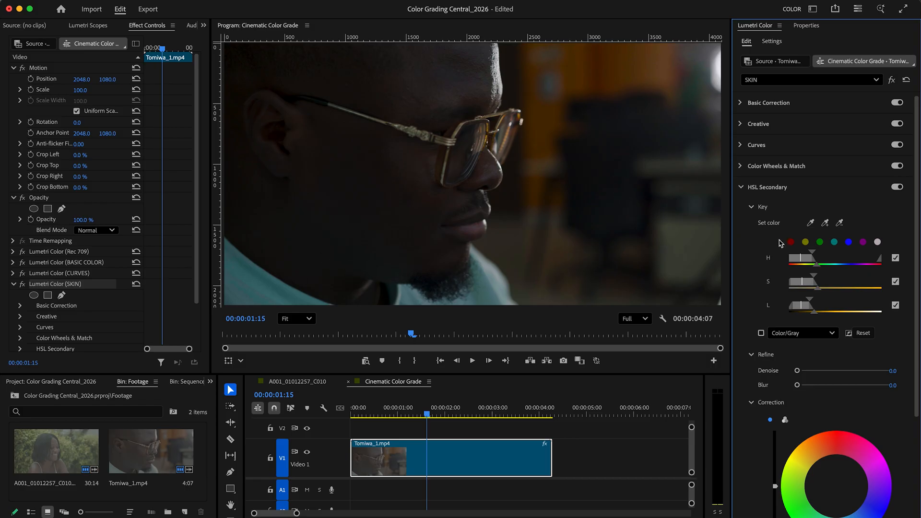
Step: Show the mask again, extend the key with samples from the lower neck and the ear area, and hide it
click(761, 333)
click(826, 223)
click(360, 252)
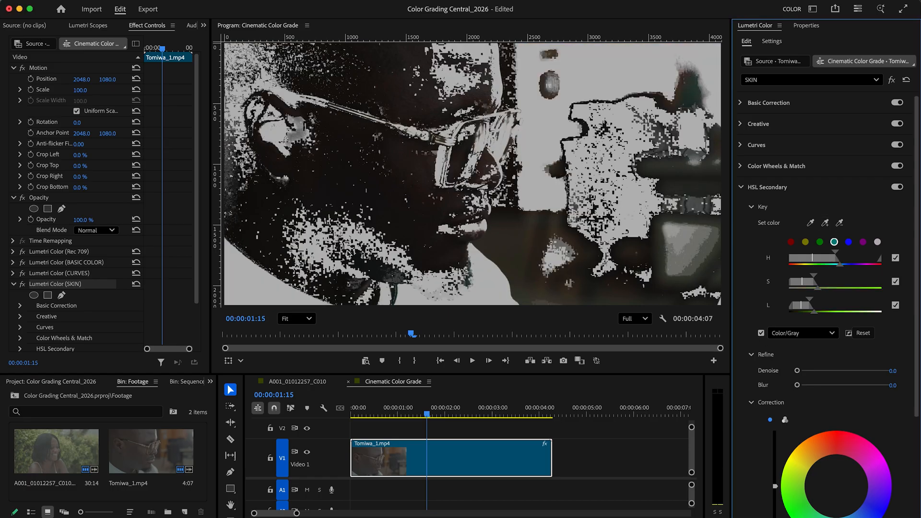
click(825, 223)
click(324, 253)
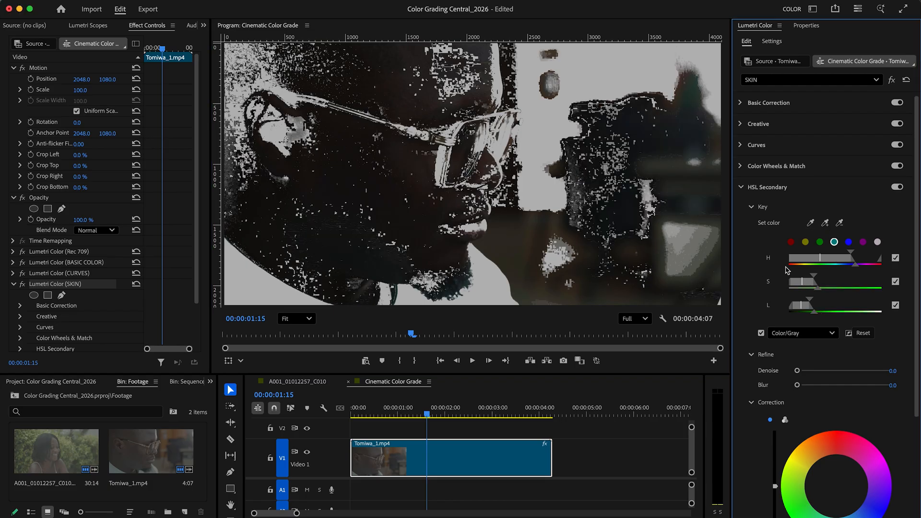
click(825, 224)
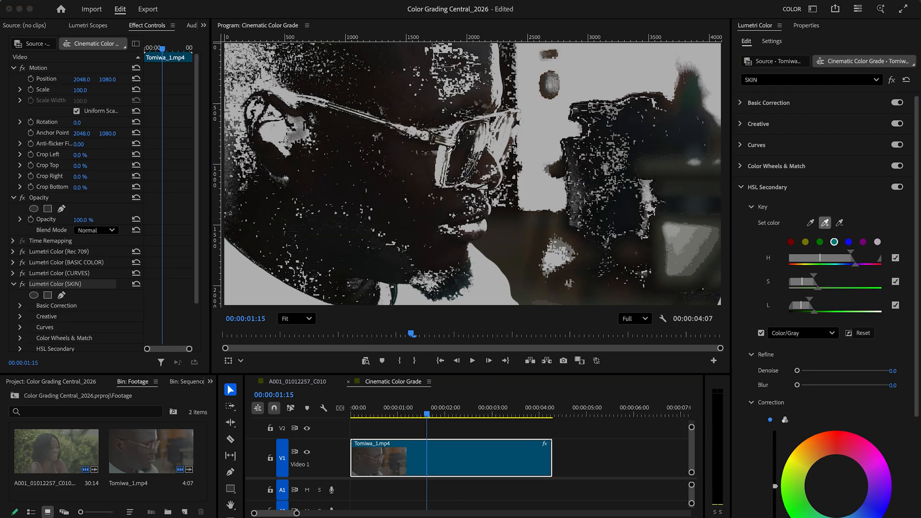
click(300, 133)
click(761, 333)
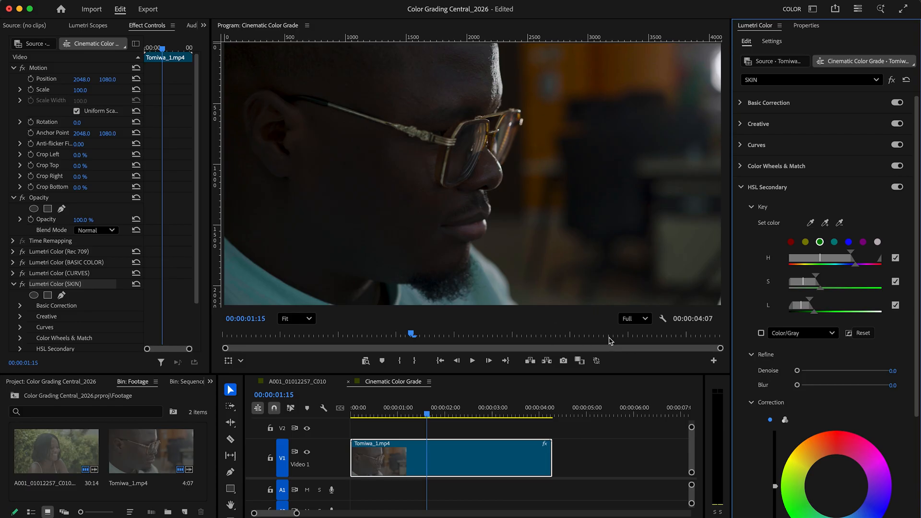
Step: Refine the skin key with Denoise at 69.4 and Blur at 18.2 while viewing the mask, and hide the mask again
click(761, 334)
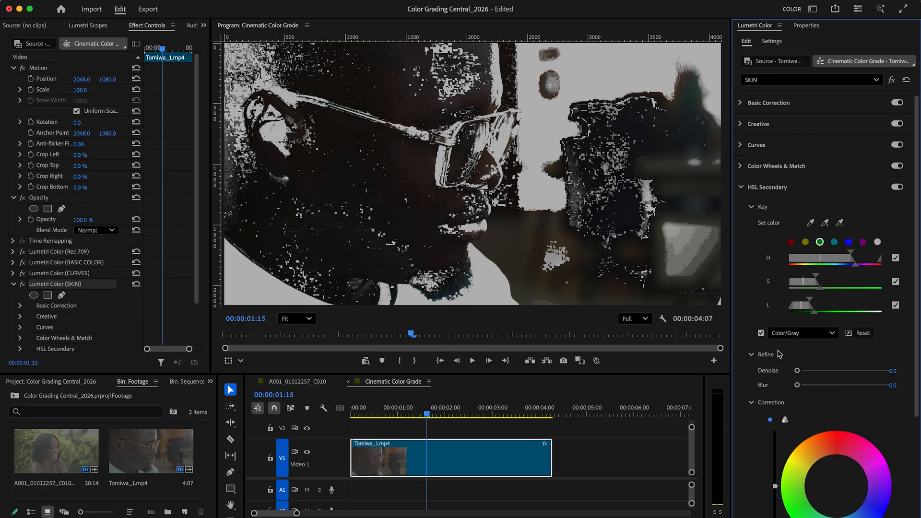
drag(813, 375, 859, 375)
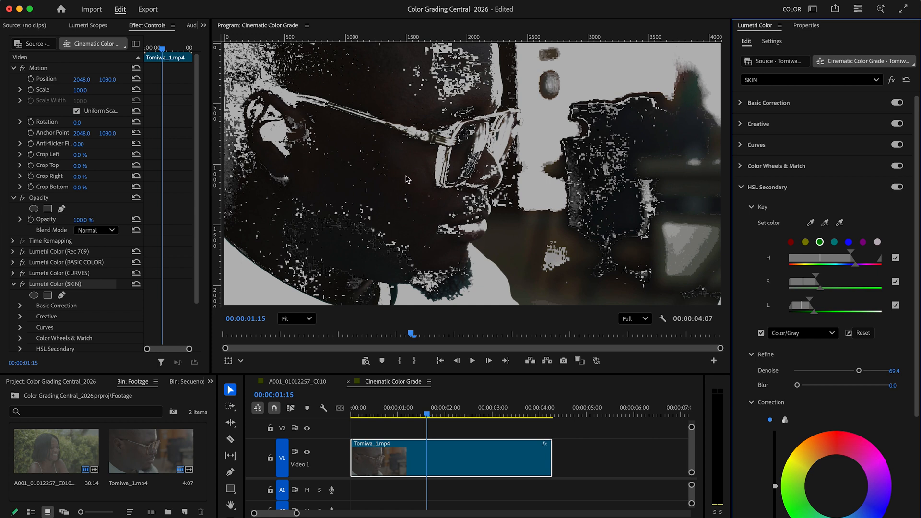
click(830, 385)
drag(829, 386, 851, 386)
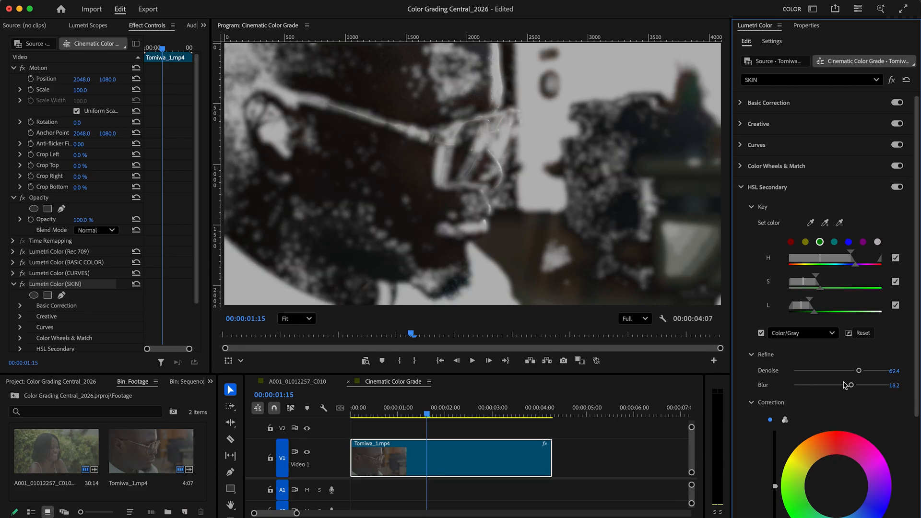
click(762, 333)
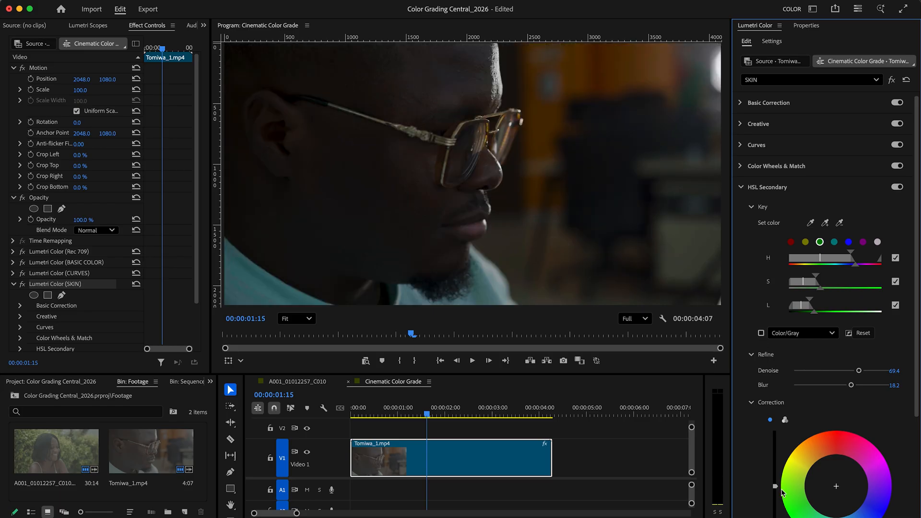
Step: Correct the keyed skin with slightly lower wheel luminance, Temperature 19.1, Contrast -8.7, Sharpen 22.5 and Saturation 90
scroll(783, 492, down, 3)
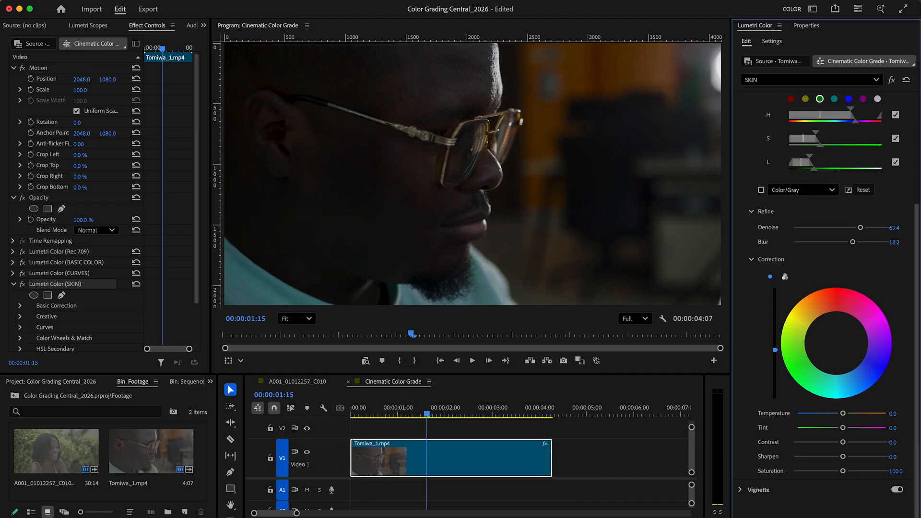
click(837, 343)
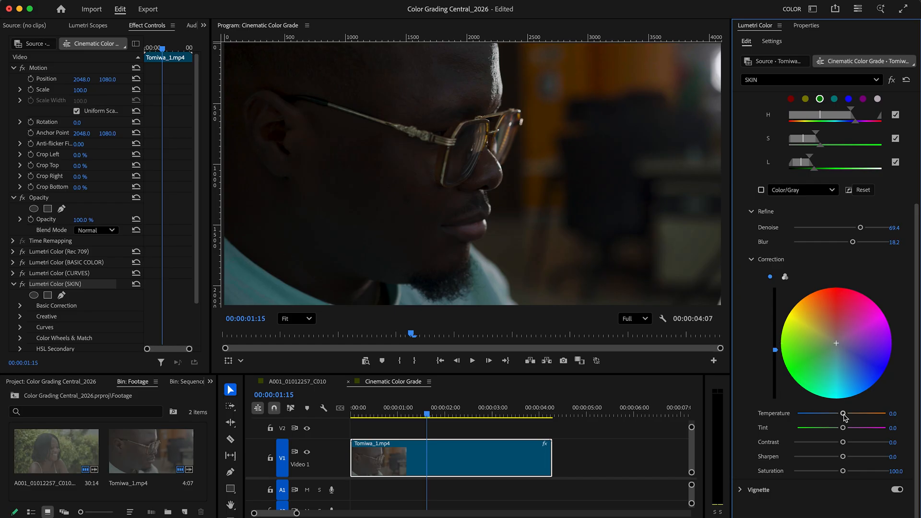
drag(843, 413, 848, 416)
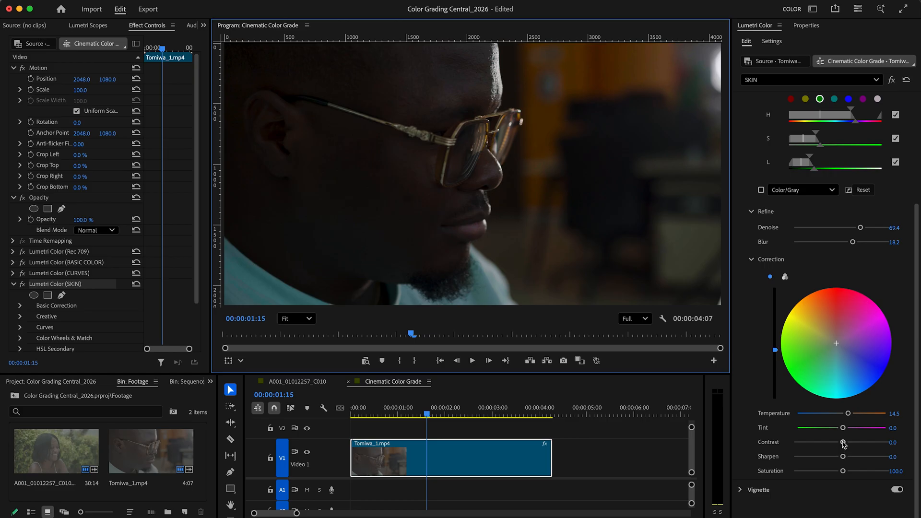
drag(843, 443, 841, 474)
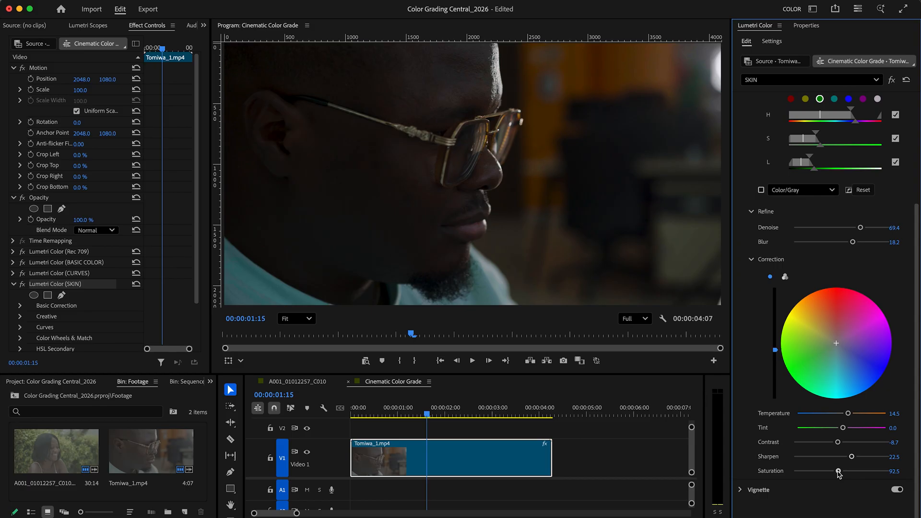
click(895, 471)
text(90)
key(Return)
Step: Compare the image with SKIN off and on, and switch off all four Lumetri Color effects to view the ungraded clip
click(23, 285)
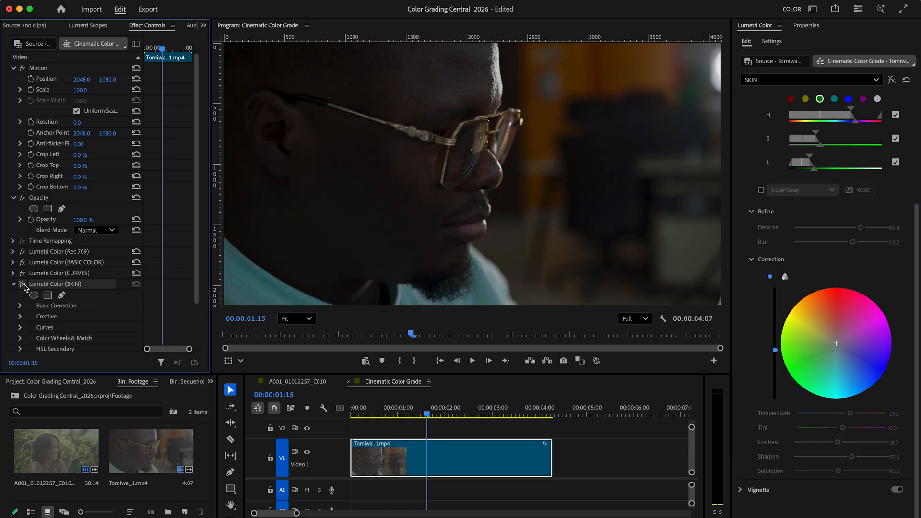
click(23, 285)
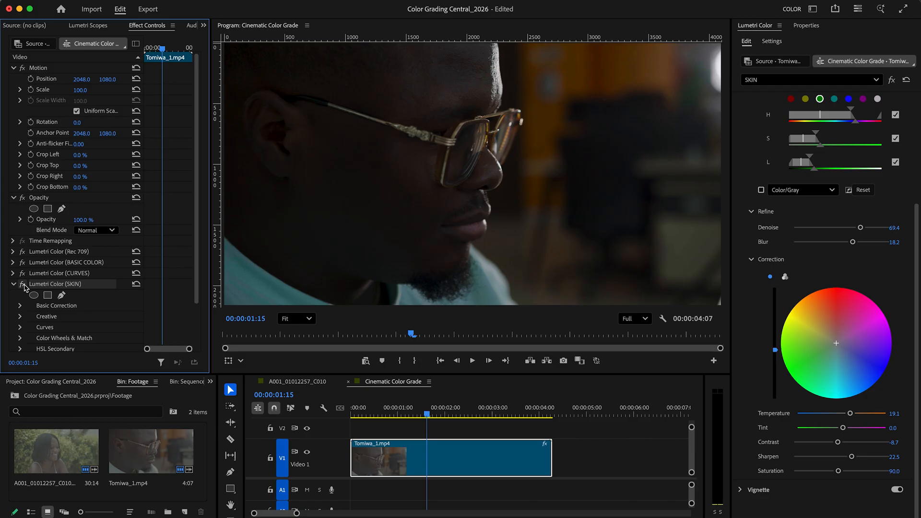
click(24, 285)
click(23, 274)
click(23, 263)
click(23, 252)
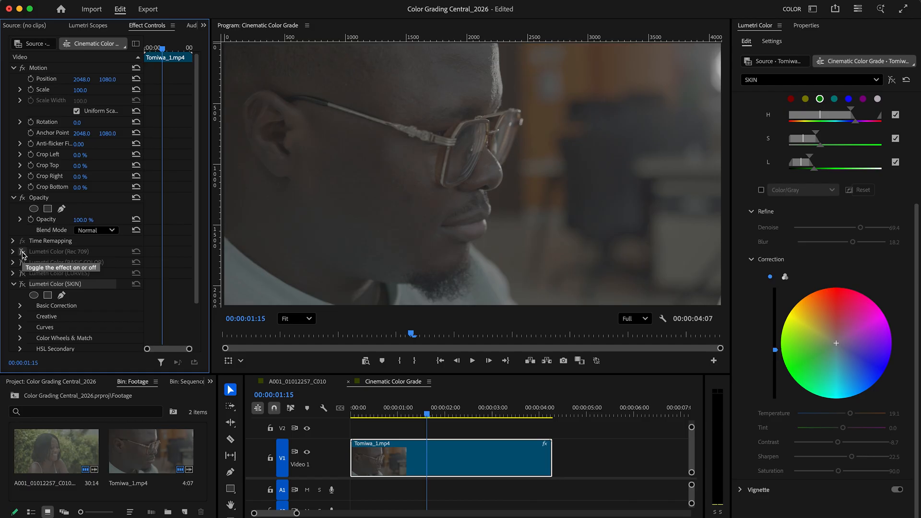
Step: Switch Rec 709, BASIC COLOR, CURVES and SKIN back on one after the other, and collapse the SKIN effect
click(22, 252)
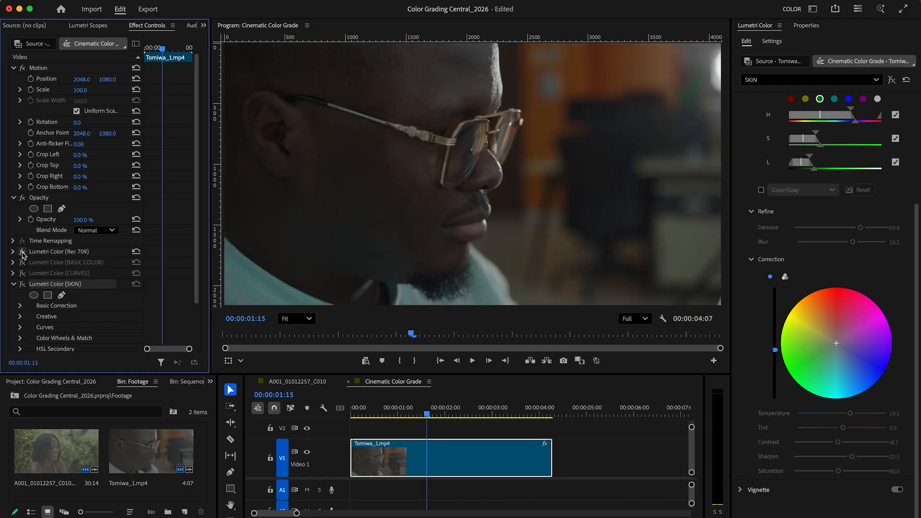
click(23, 263)
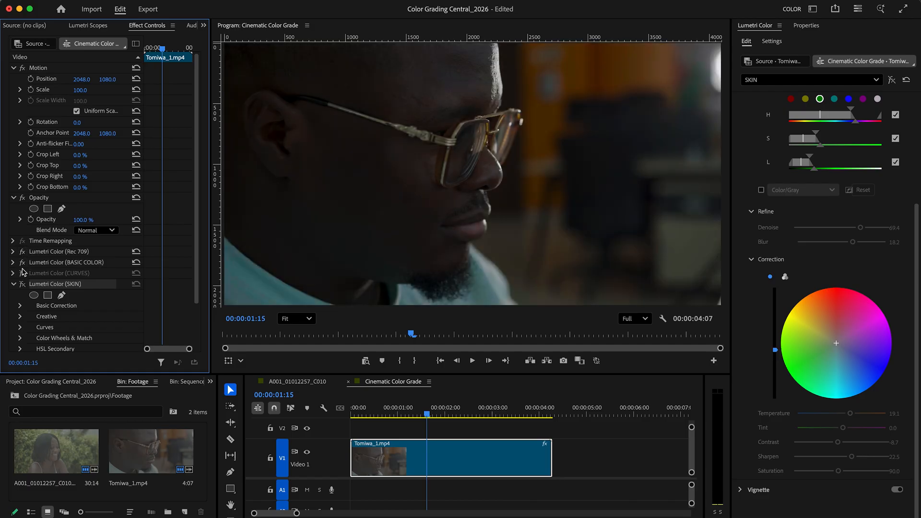
click(21, 274)
click(22, 285)
click(14, 284)
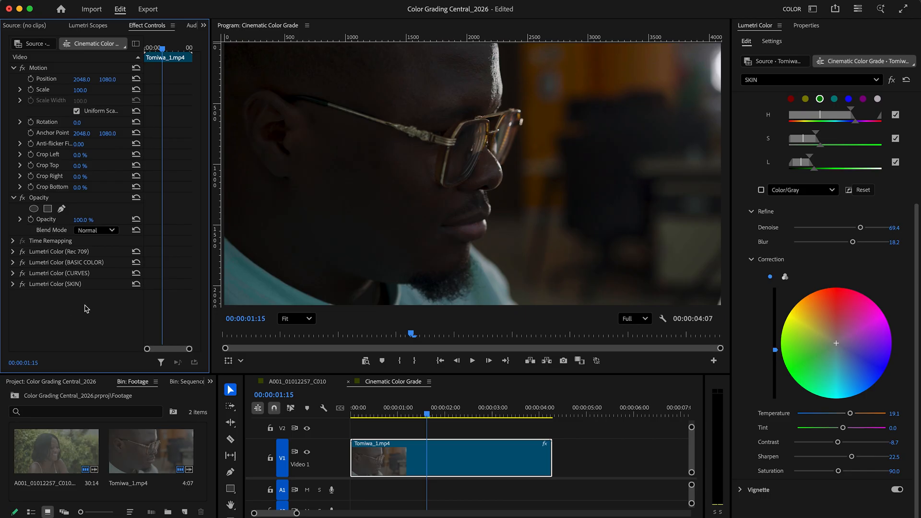
Step: Add a fifth Lumetri Color effect to the clip and rename it "GRADE"
click(849, 99)
click(861, 81)
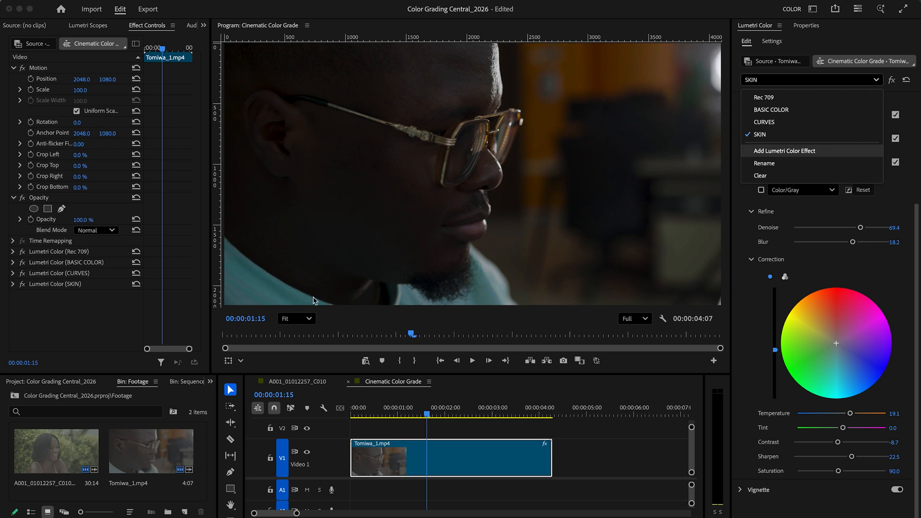
key(Return)
right_click(89, 305)
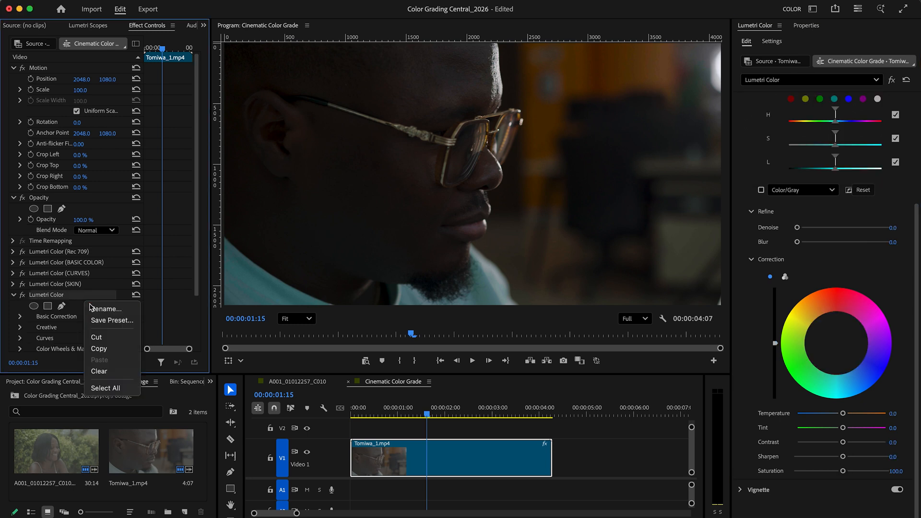
click(94, 309)
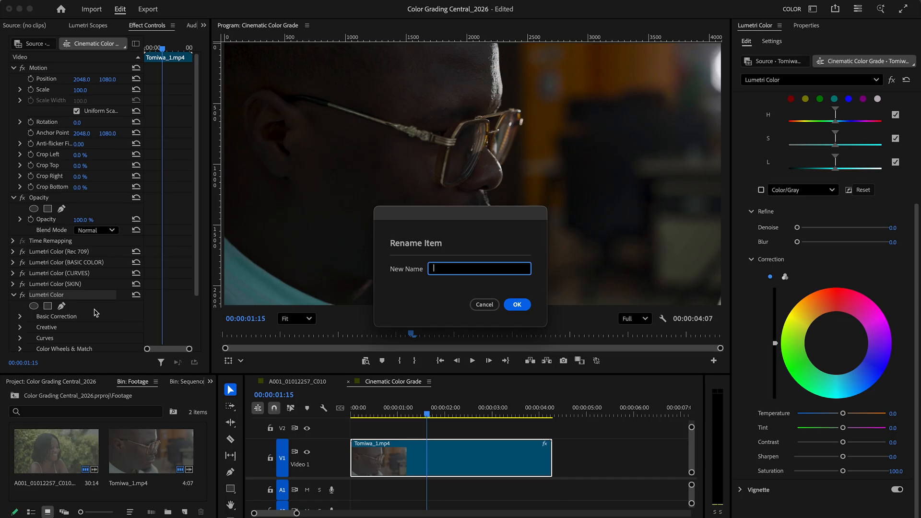
text(CRADE)
click(517, 304)
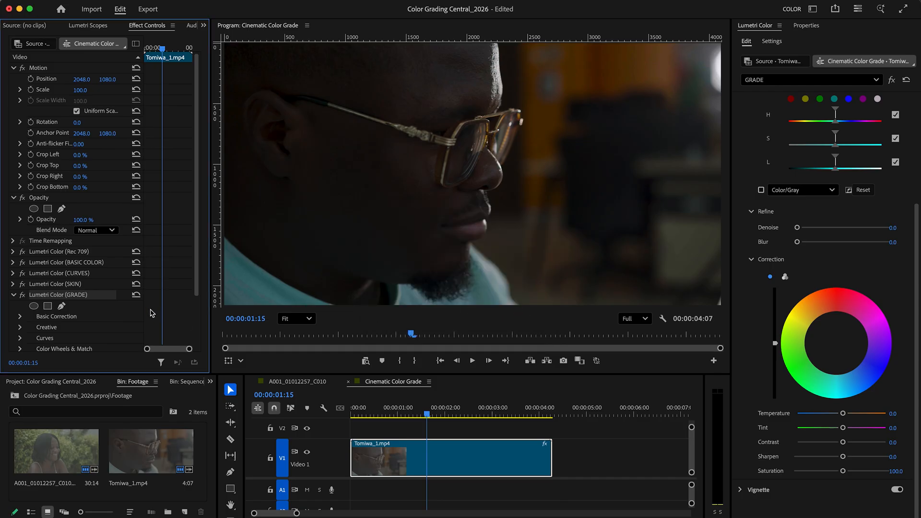
Step: Browse the creative looks for the GRADE effect and apply Fuji F125 Kodak 2393 (by Adobe) at an intensity of 13.5
click(834, 99)
click(742, 124)
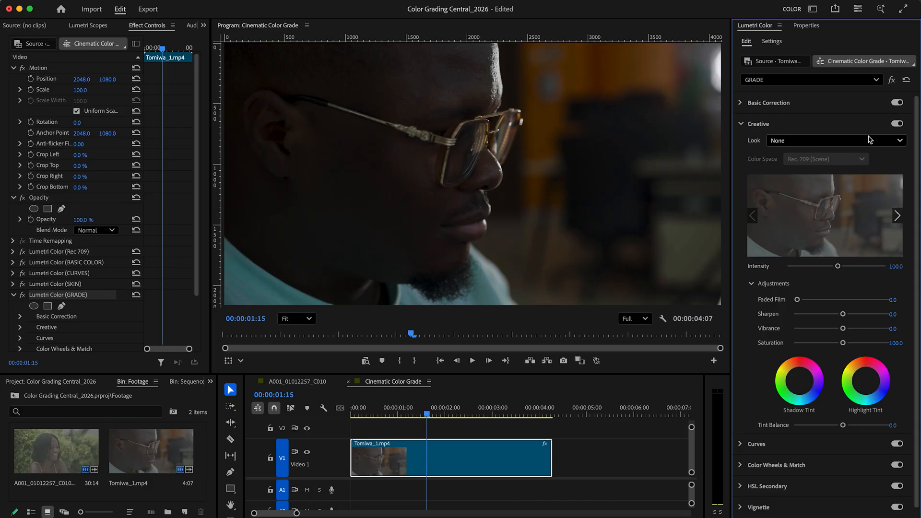
click(897, 217)
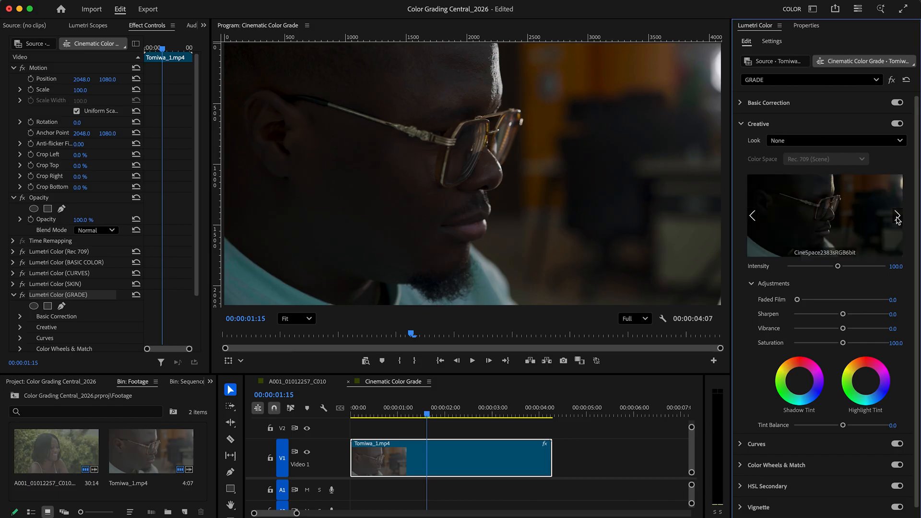
click(897, 216)
click(897, 217)
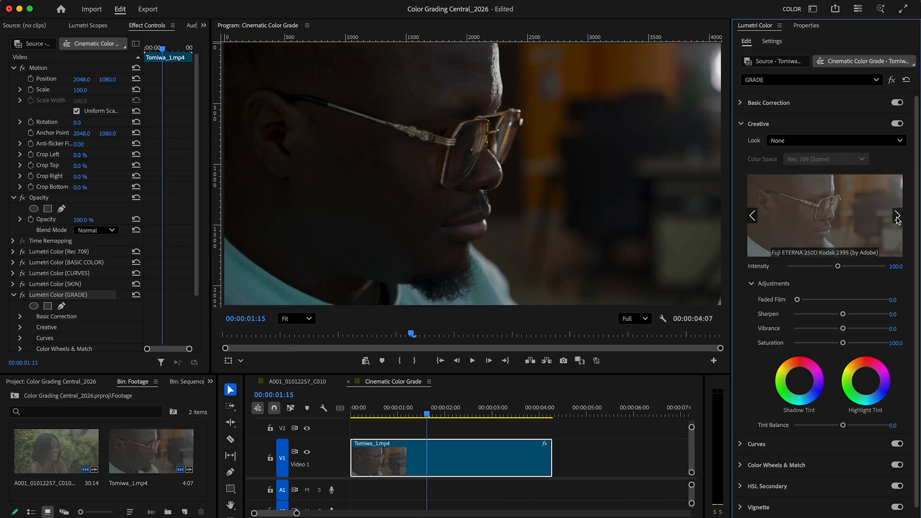
click(897, 216)
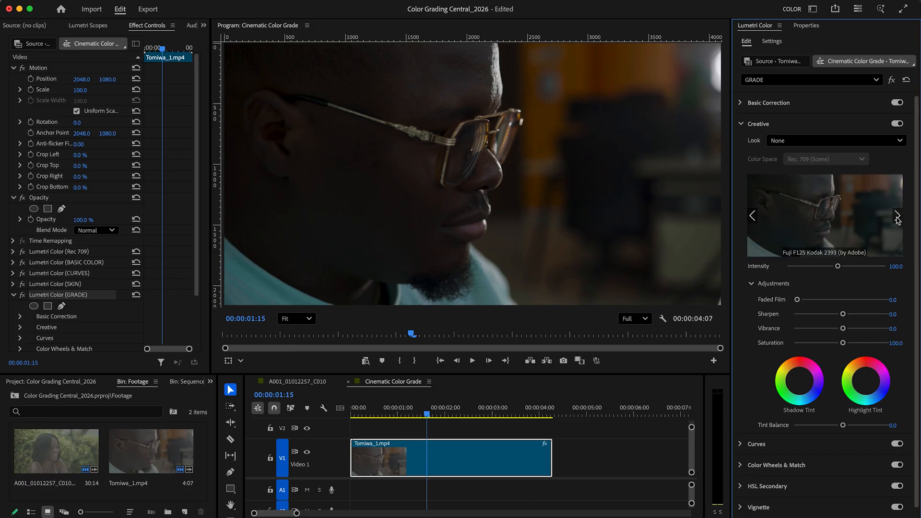
click(827, 216)
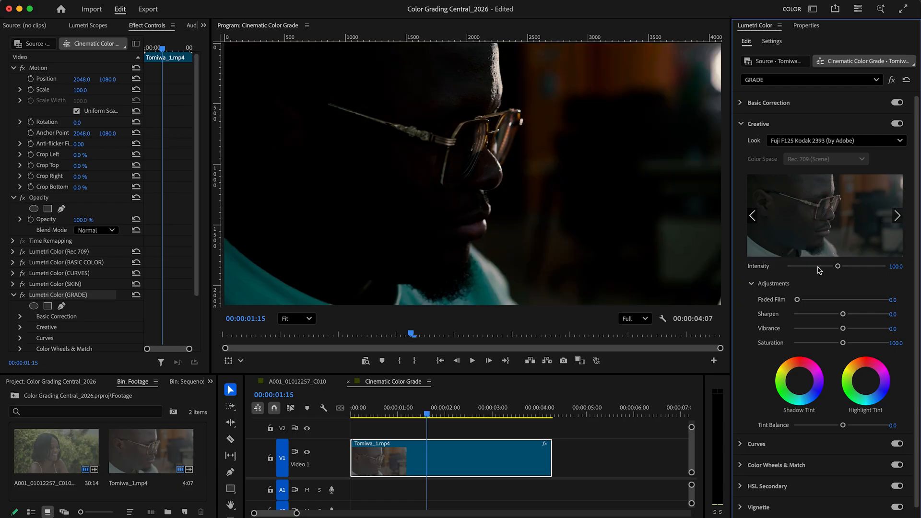
mouse_move(802, 272)
mouse_down()
mouse_move(780, 271)
mouse_move(794, 271)
mouse_up()
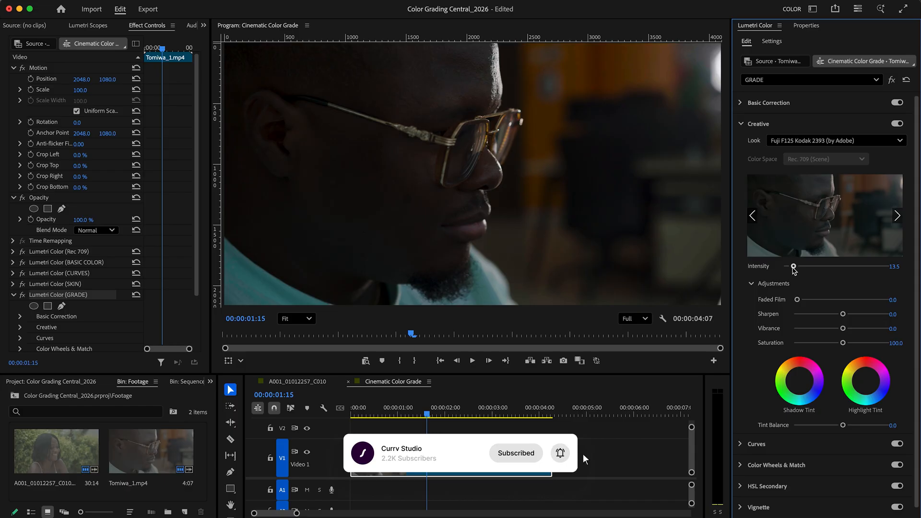